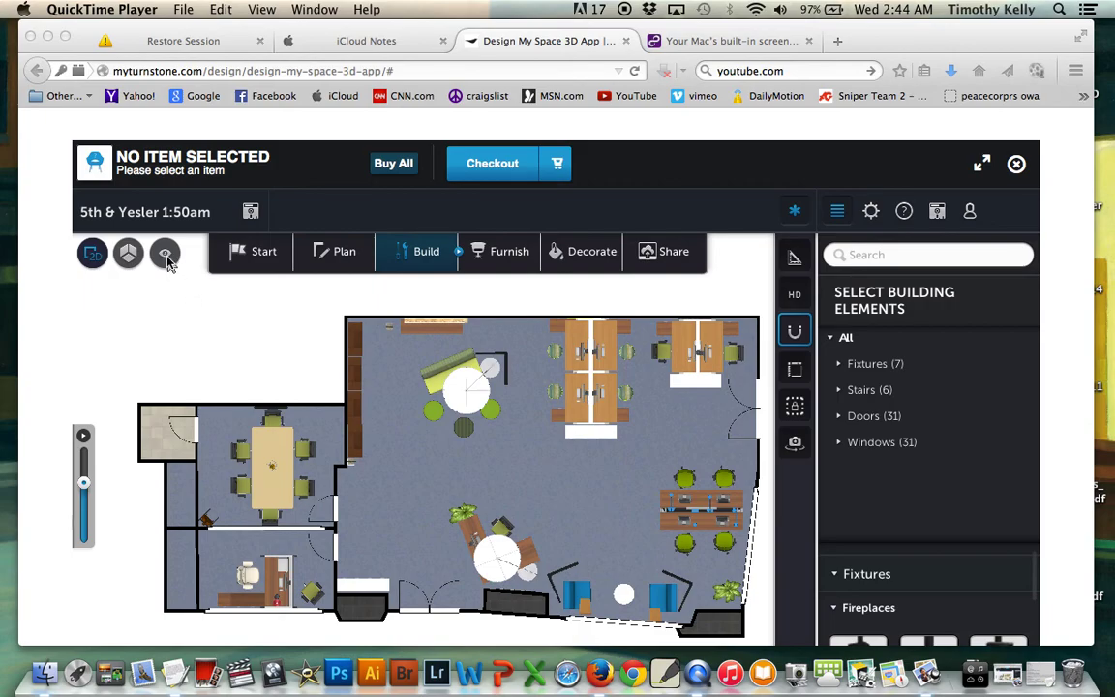
# Bring the browser forward and switch the design to an eye-level walkthrough with navigation controls.
pyautogui.click(168, 264)
pyautogui.click(167, 262)
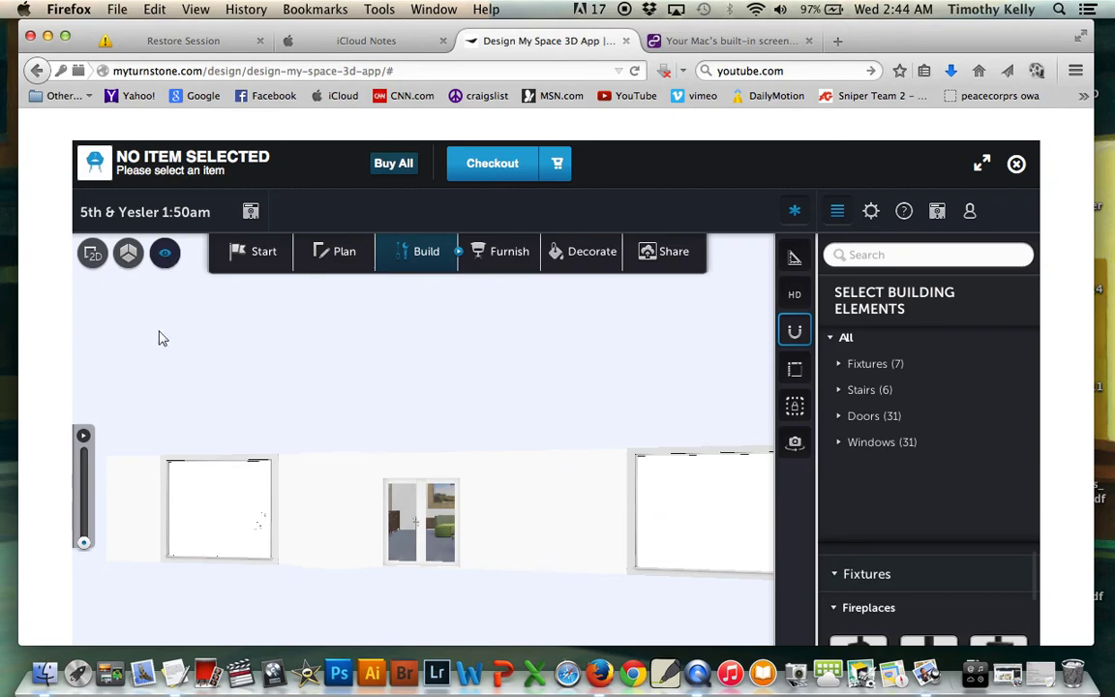
pyautogui.click(85, 437)
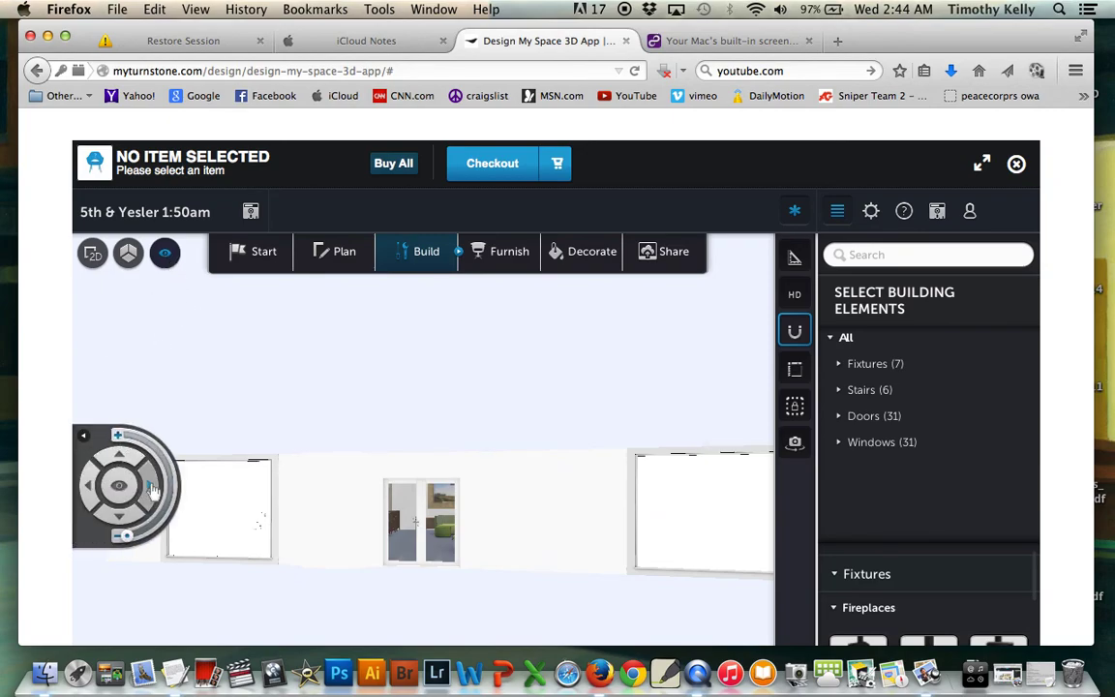
# Walk up to the glass doorway, turning left to face the lounge's brick wall.
pyautogui.click(155, 489)
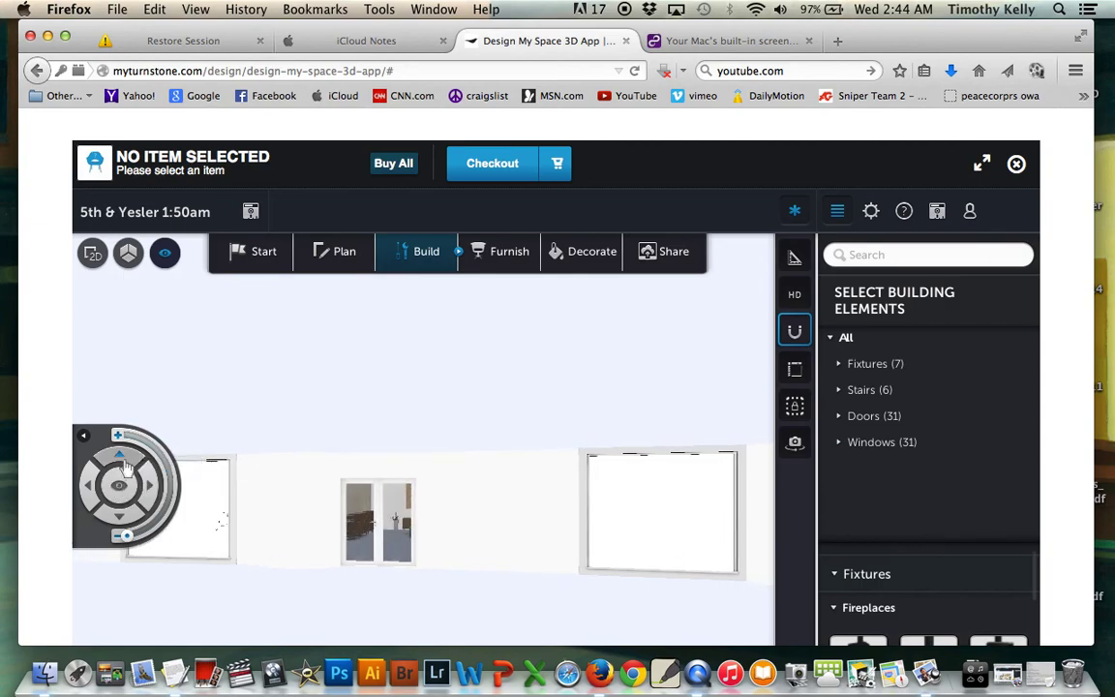
pyautogui.click(124, 464)
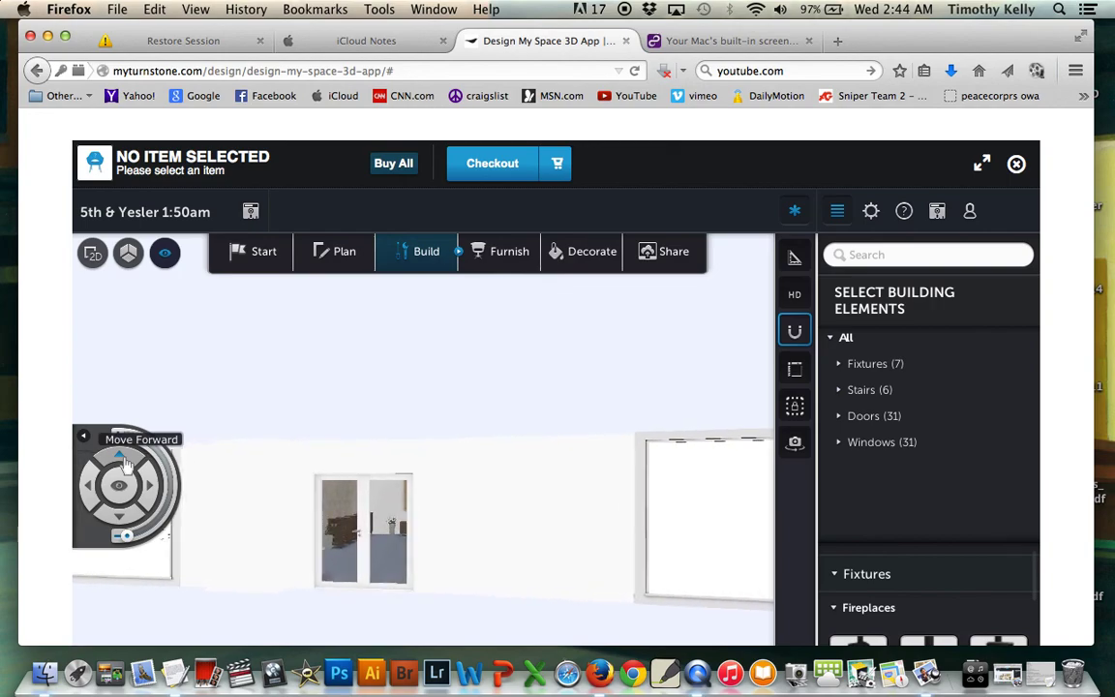
pyautogui.click(122, 521)
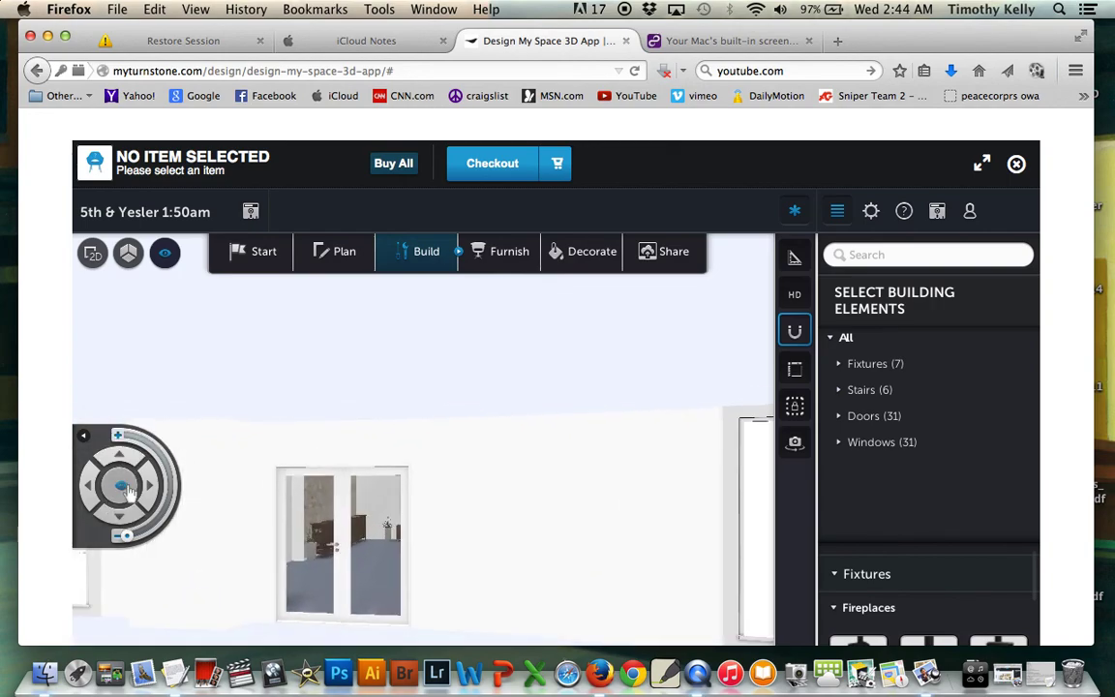
pyautogui.moveTo(129, 492); pyautogui.dragTo(129, 481)
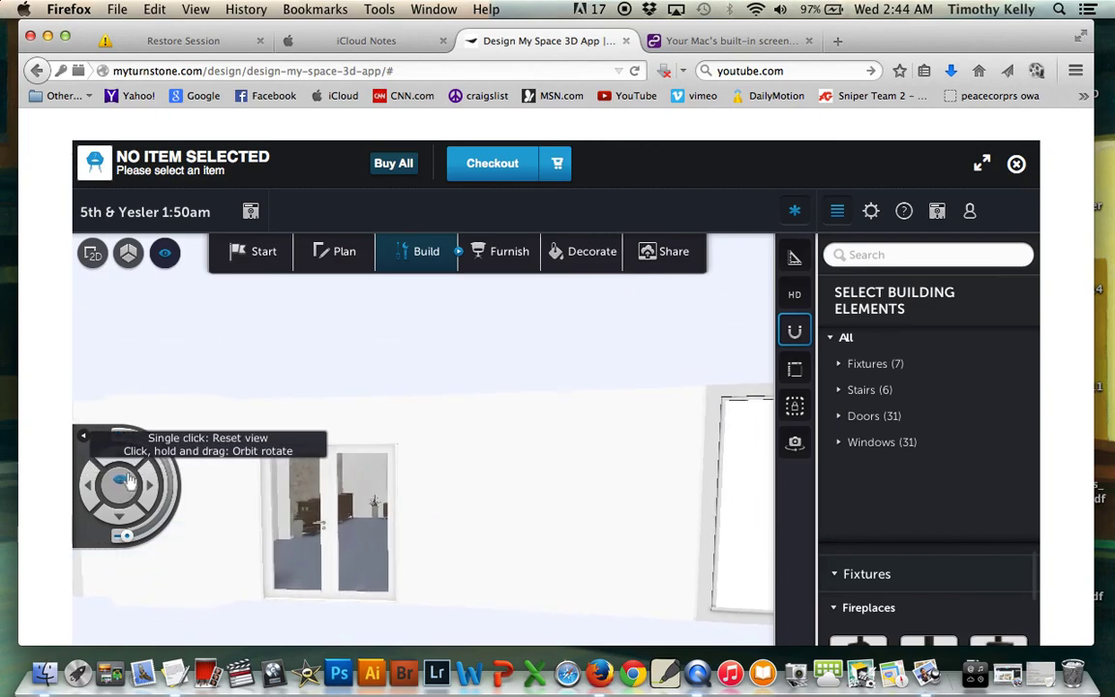
pyautogui.click(124, 461)
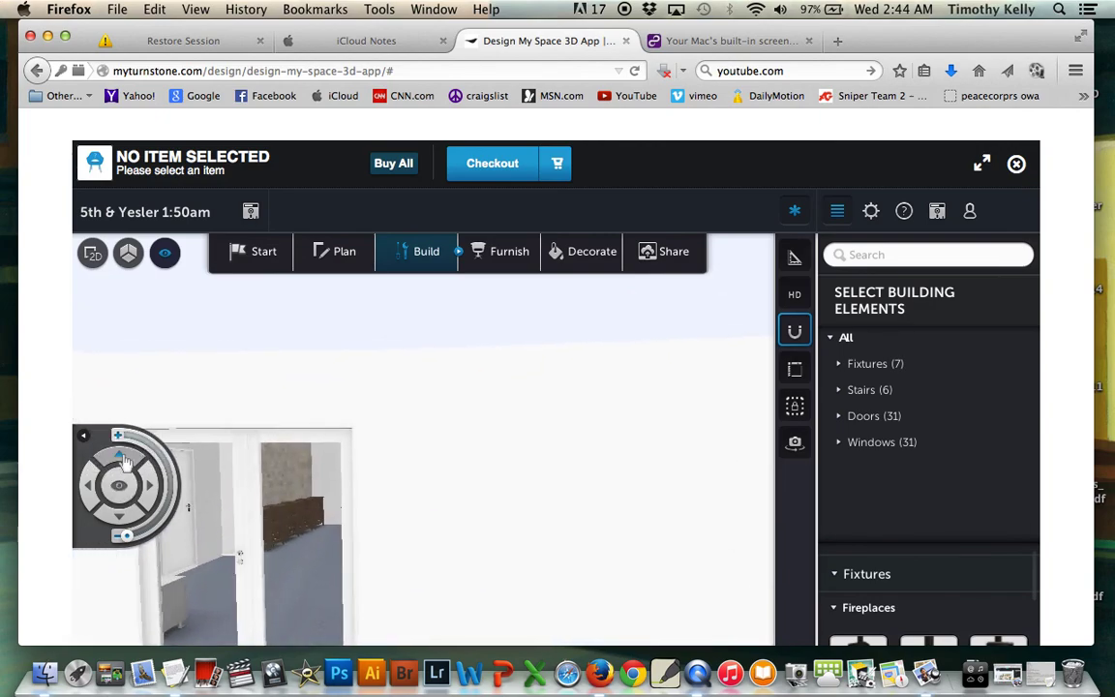
pyautogui.click(94, 478)
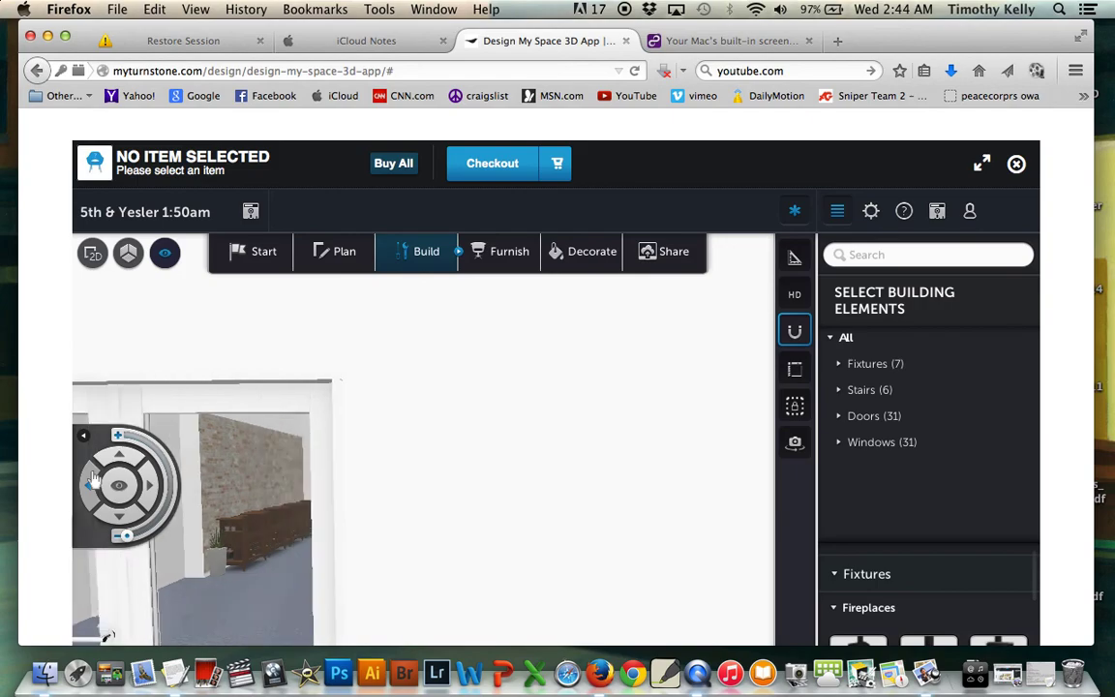
pyautogui.click(127, 456)
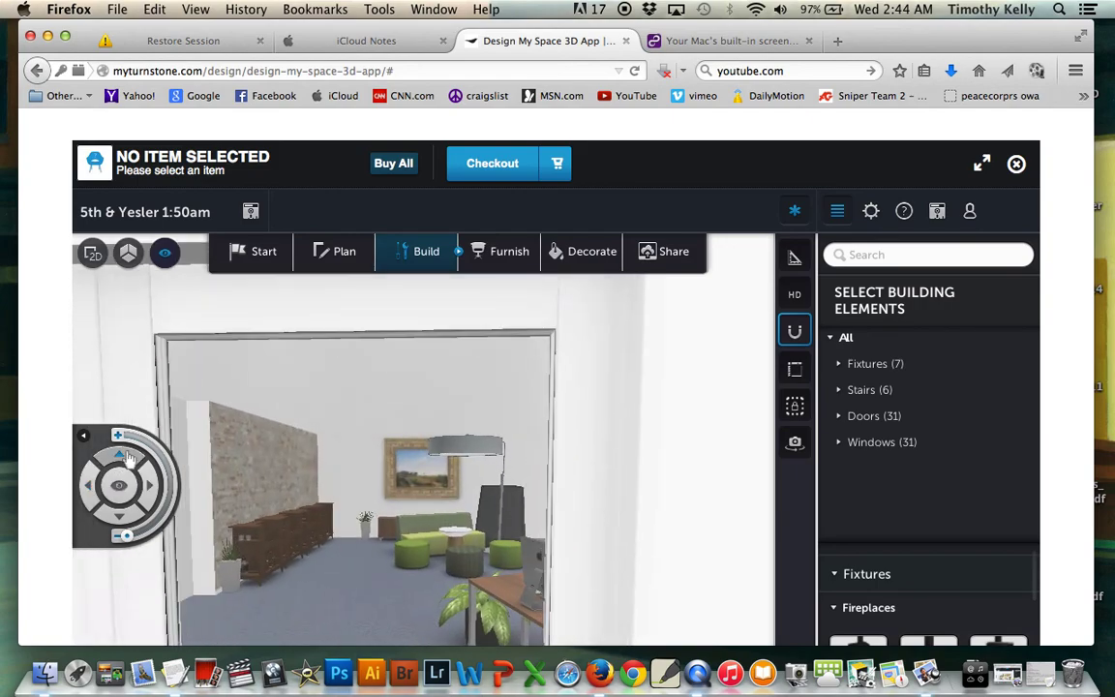
# Walk into the lounge, glance right toward the workstations, then approach the green sofa and ottomans.
pyautogui.click(127, 455)
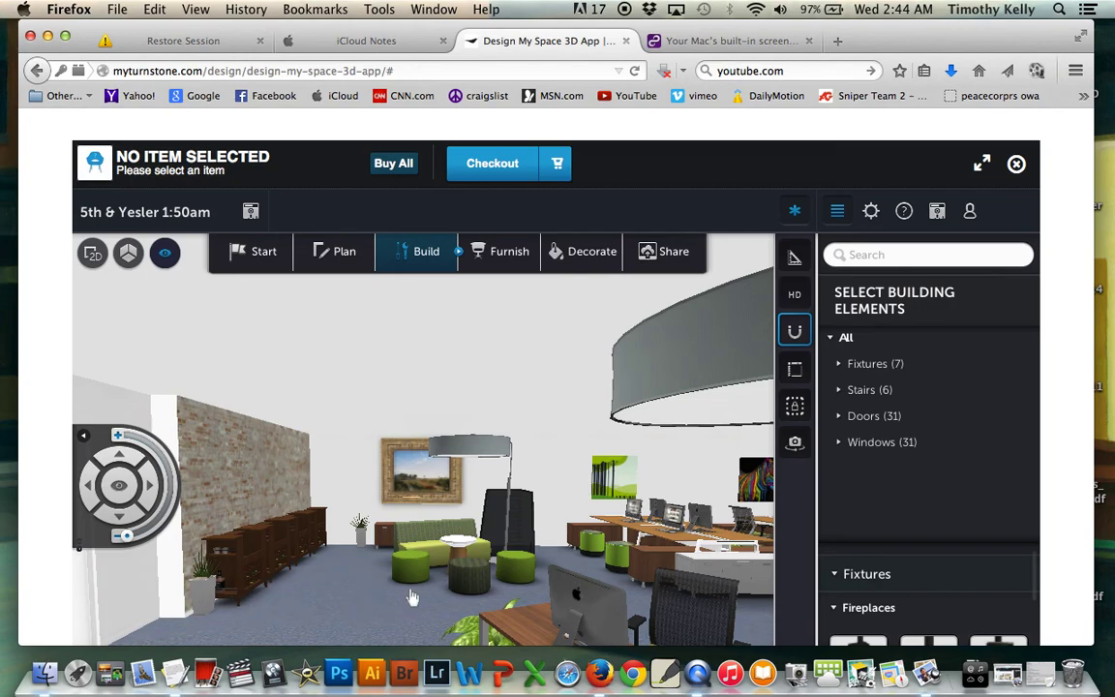
pyautogui.click(136, 486)
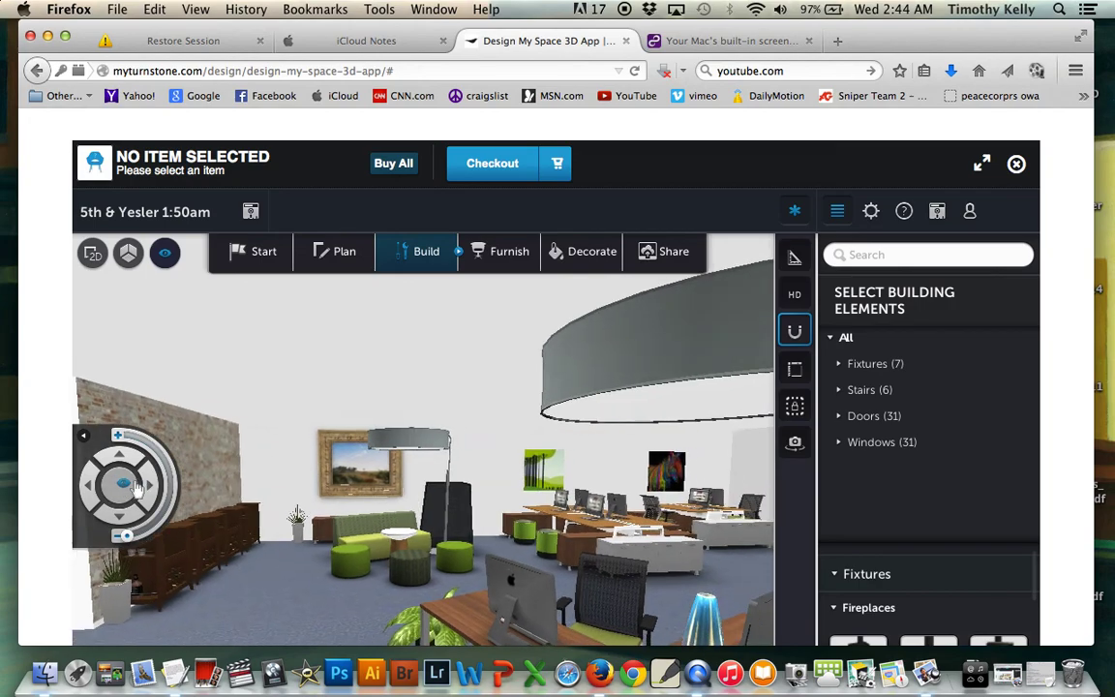
pyautogui.click(145, 494)
pyautogui.click(149, 497)
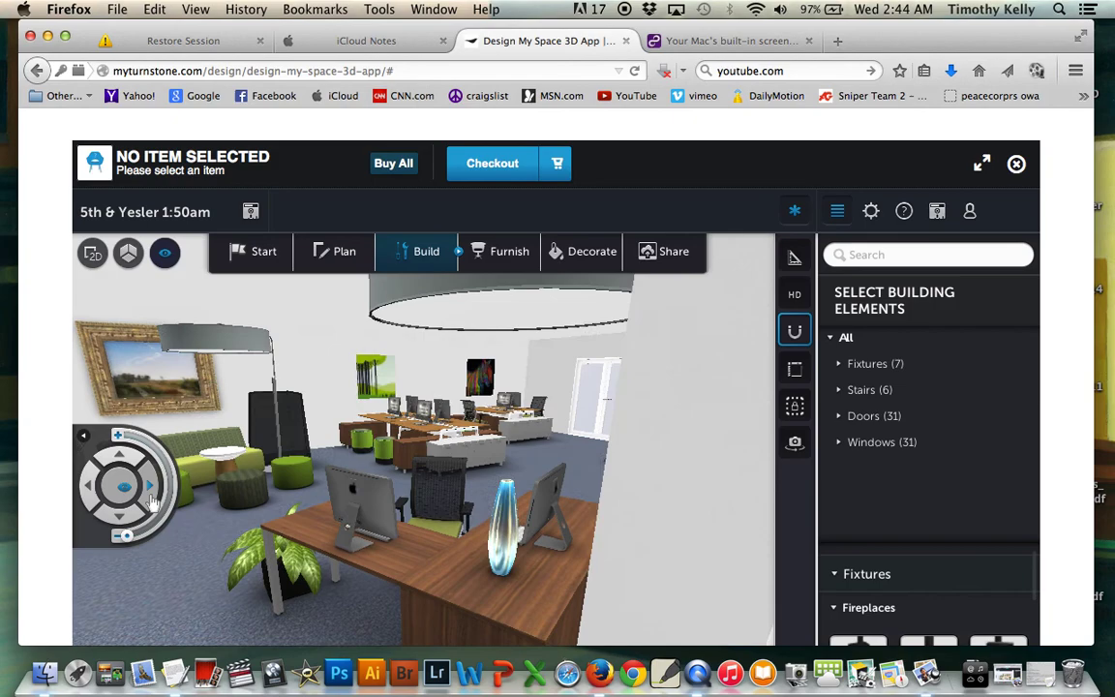
pyautogui.click(94, 493)
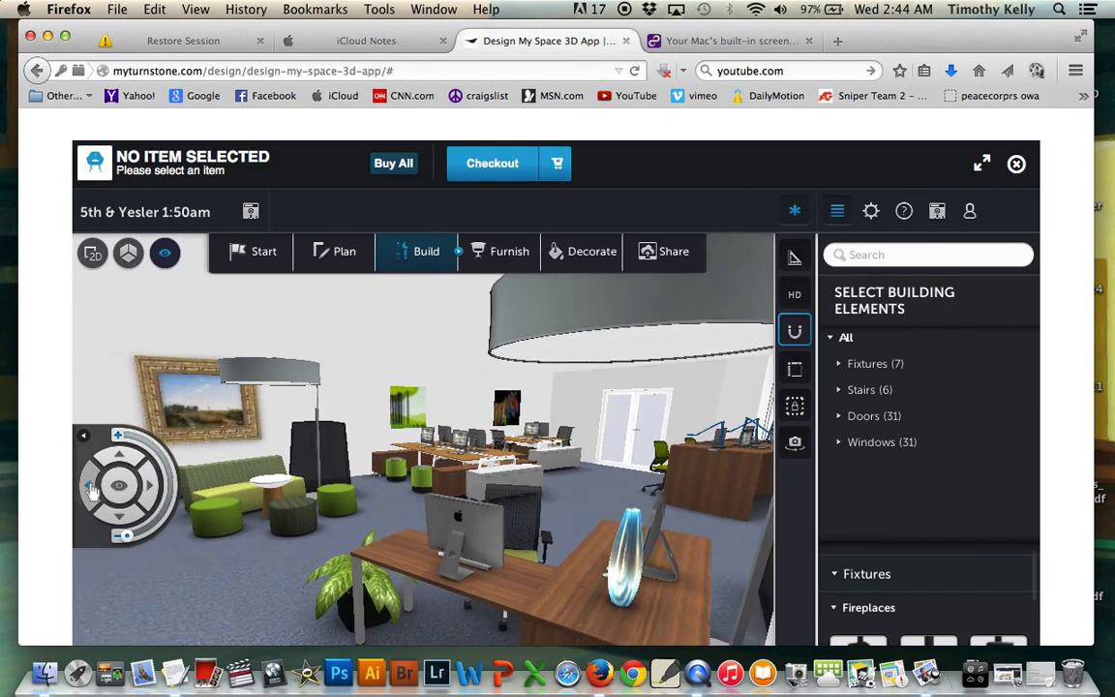
pyautogui.click(155, 489)
pyautogui.moveTo(143, 494)
pyautogui.mouseDown()
pyautogui.moveTo(142, 503)
pyautogui.moveTo(103, 492)
pyautogui.mouseUp()
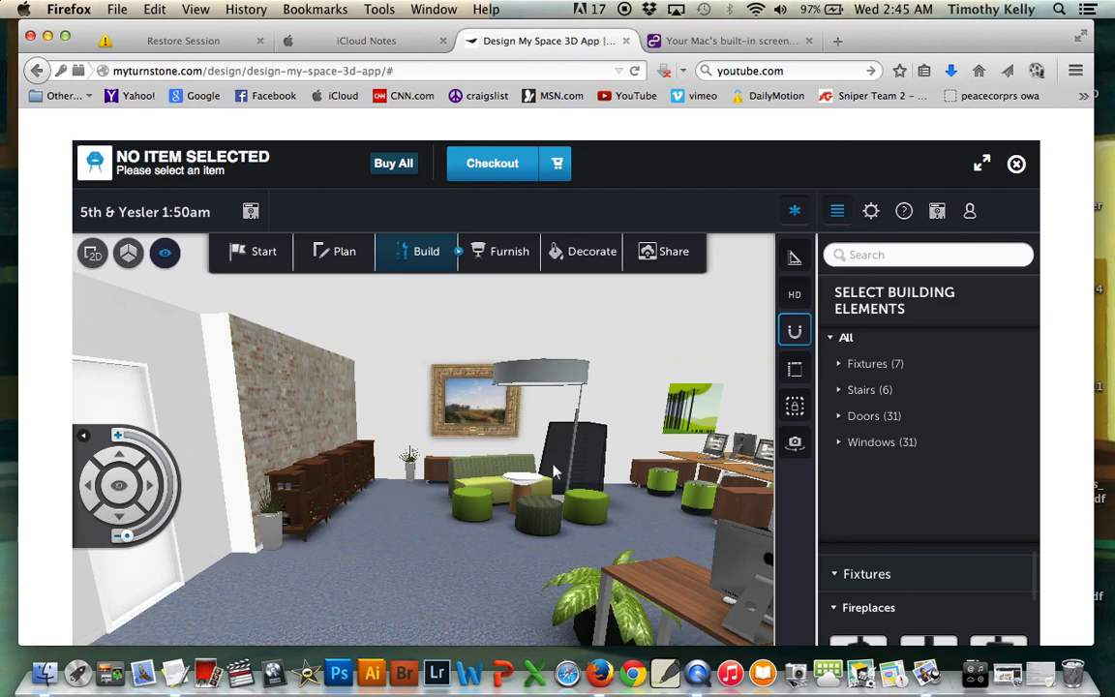
pyautogui.click(122, 458)
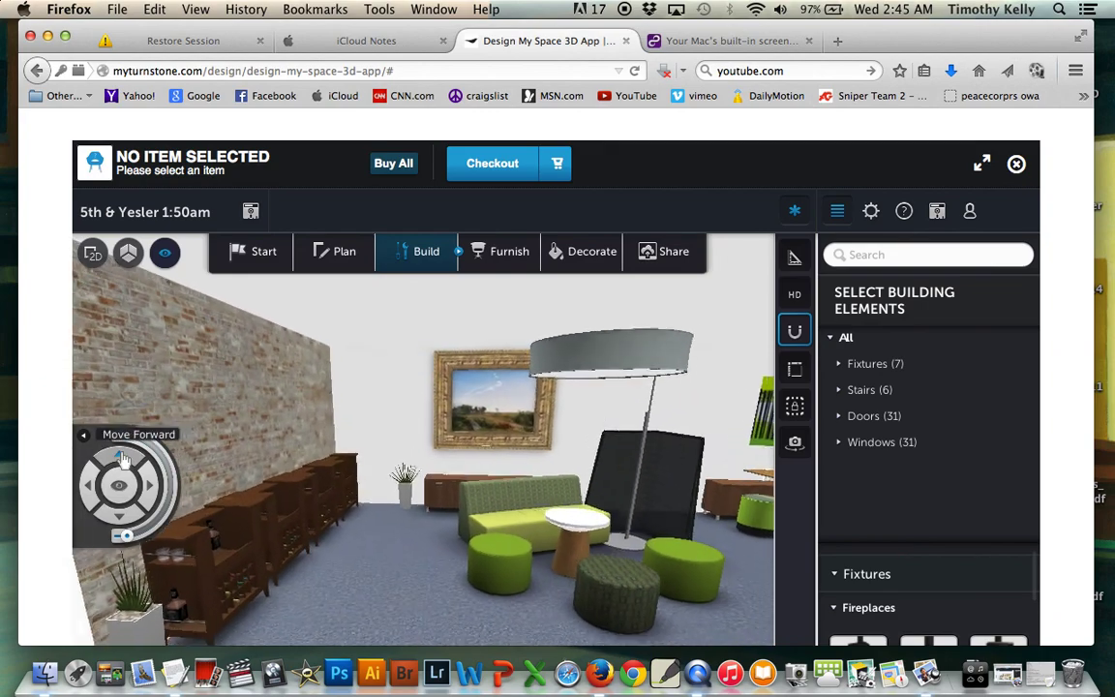
# Turn right and move toward the monitor desk, zebra print and white double doors.
pyautogui.moveTo(119, 486)
pyautogui.mouseDown()
pyautogui.moveTo(169, 487)
pyautogui.moveTo(129, 465)
pyautogui.moveTo(150, 486)
pyautogui.moveTo(120, 519)
pyautogui.mouseUp()
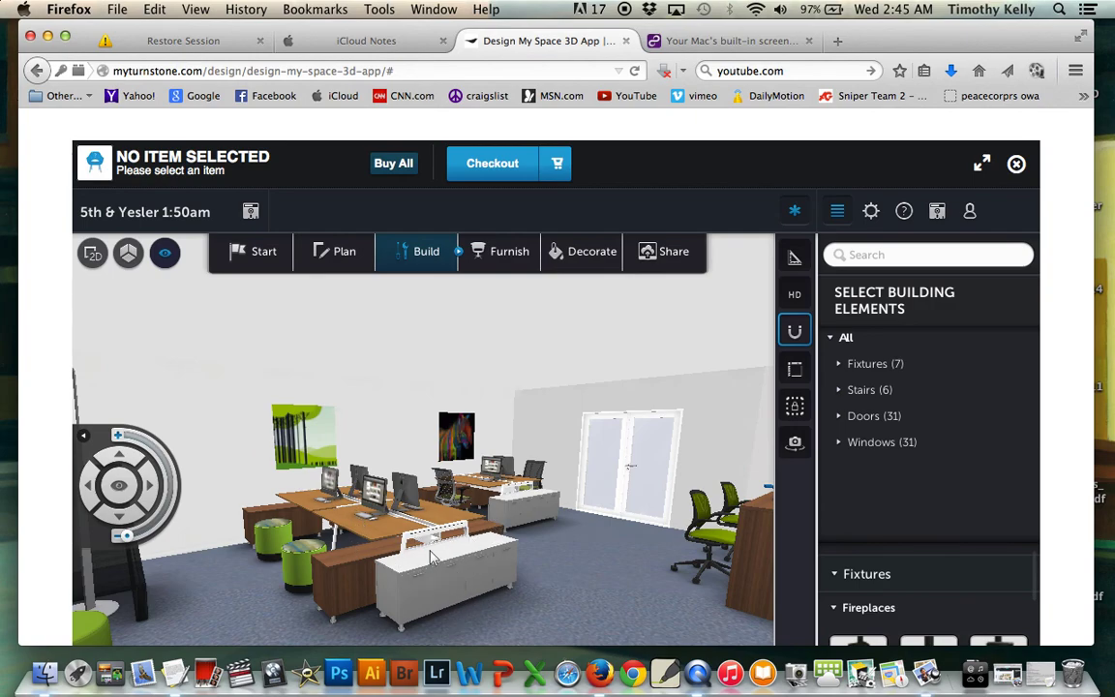
pyautogui.click(129, 489)
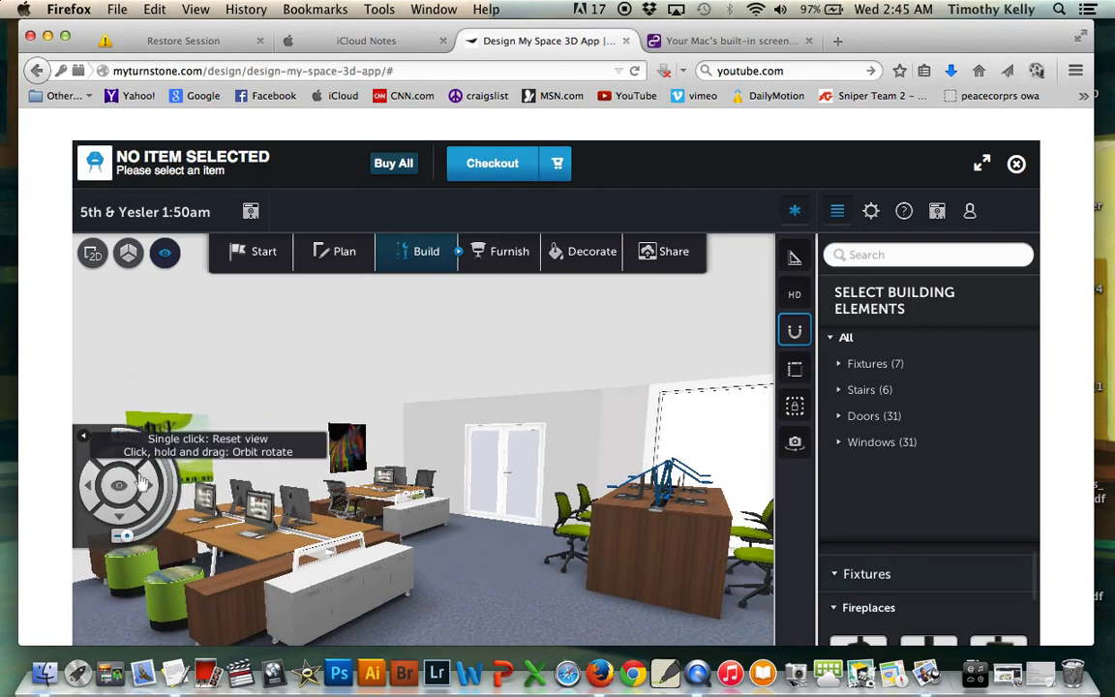
pyautogui.click(134, 462)
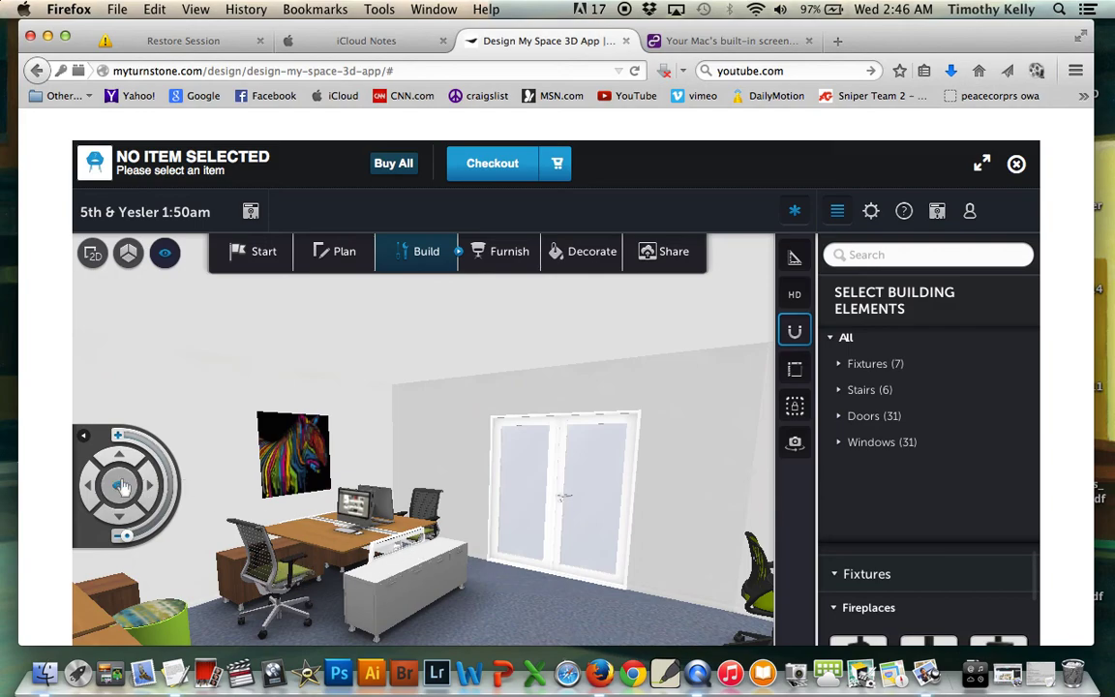
# Orbit around the laptop desk until the blue chairs by the large window are in view.
pyautogui.moveTo(123, 487); pyautogui.dragTo(166, 494)
pyautogui.click(89, 489)
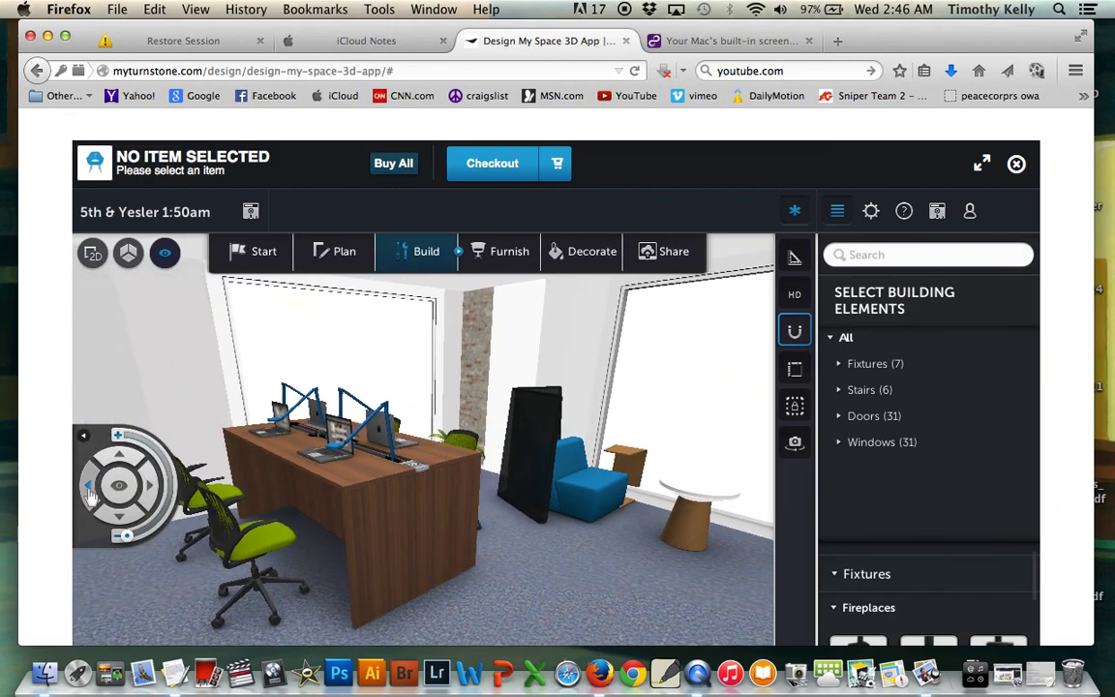
pyautogui.click(89, 493)
pyautogui.moveTo(119, 488); pyautogui.dragTo(139, 487)
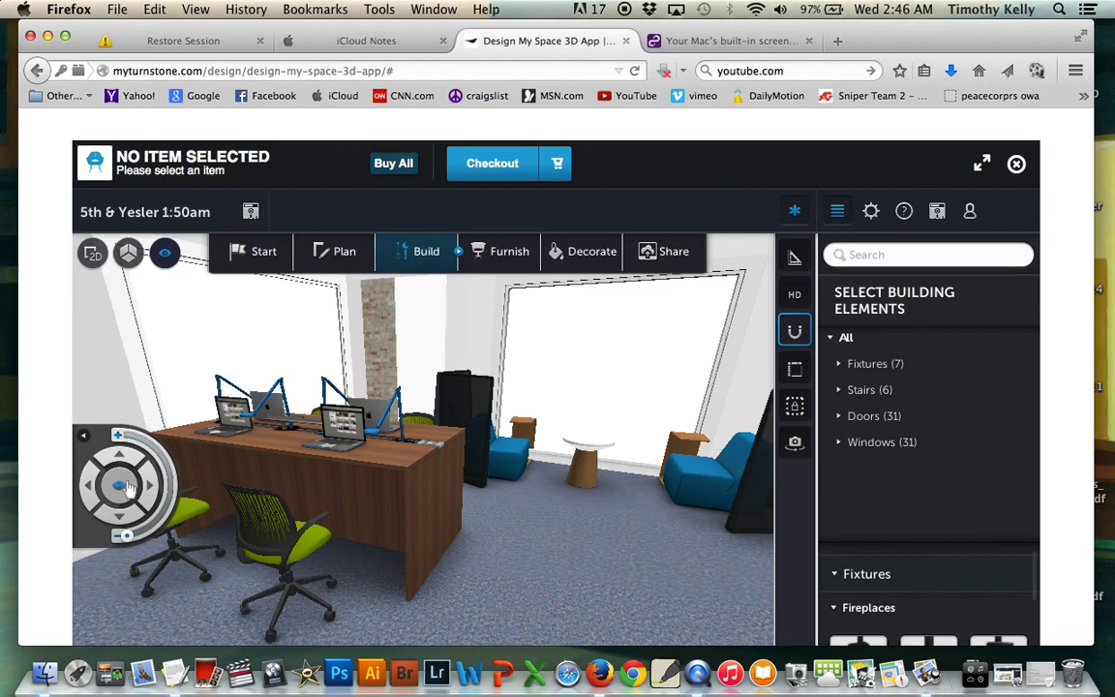
pyautogui.moveTo(127, 489)
pyautogui.mouseDown()
pyautogui.moveTo(130, 462)
pyautogui.moveTo(124, 479)
pyautogui.mouseUp()
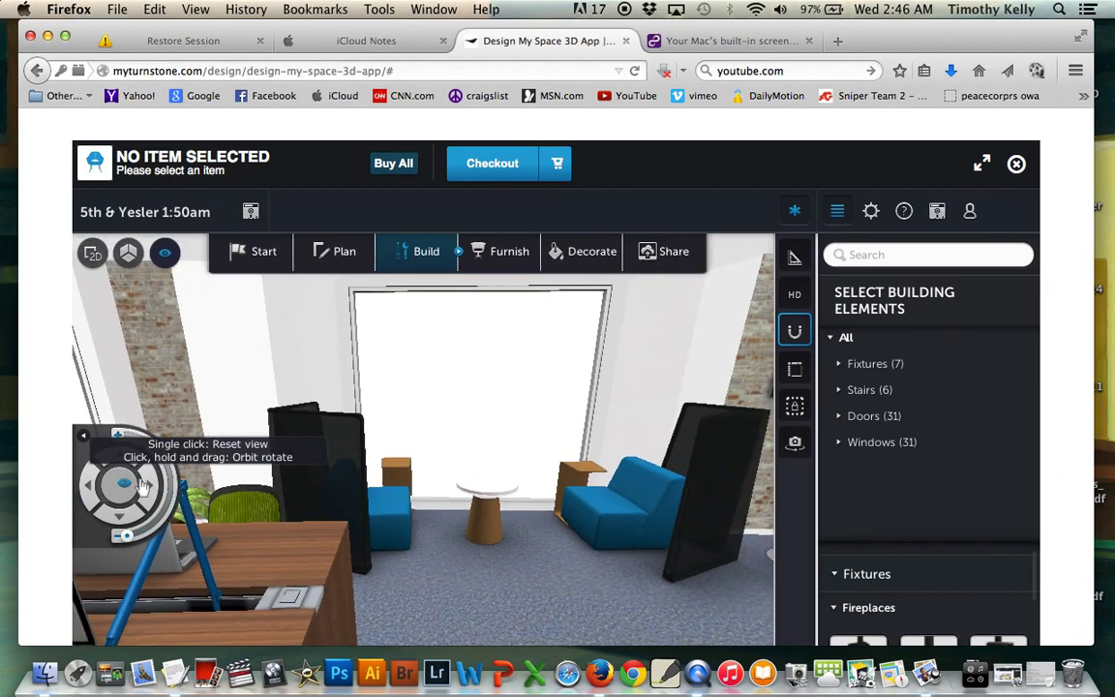
# Move toward the window seating, then orbit to the private office's L-shaped desk and wall TV.
pyautogui.click(155, 486)
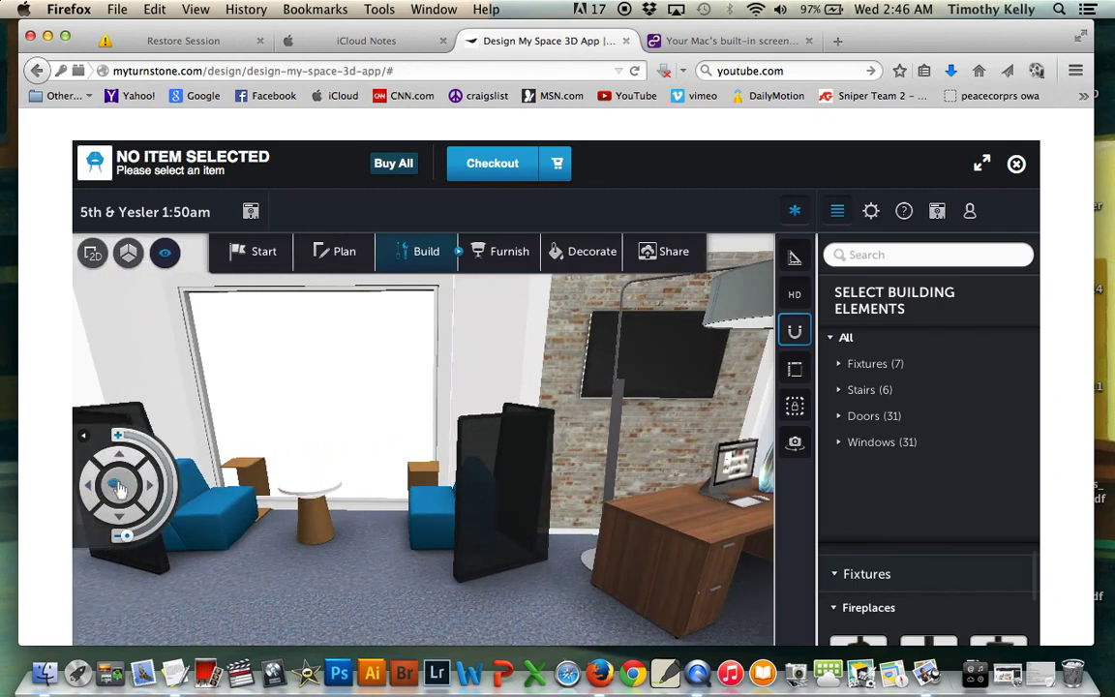
pyautogui.moveTo(119, 488); pyautogui.dragTo(113, 487)
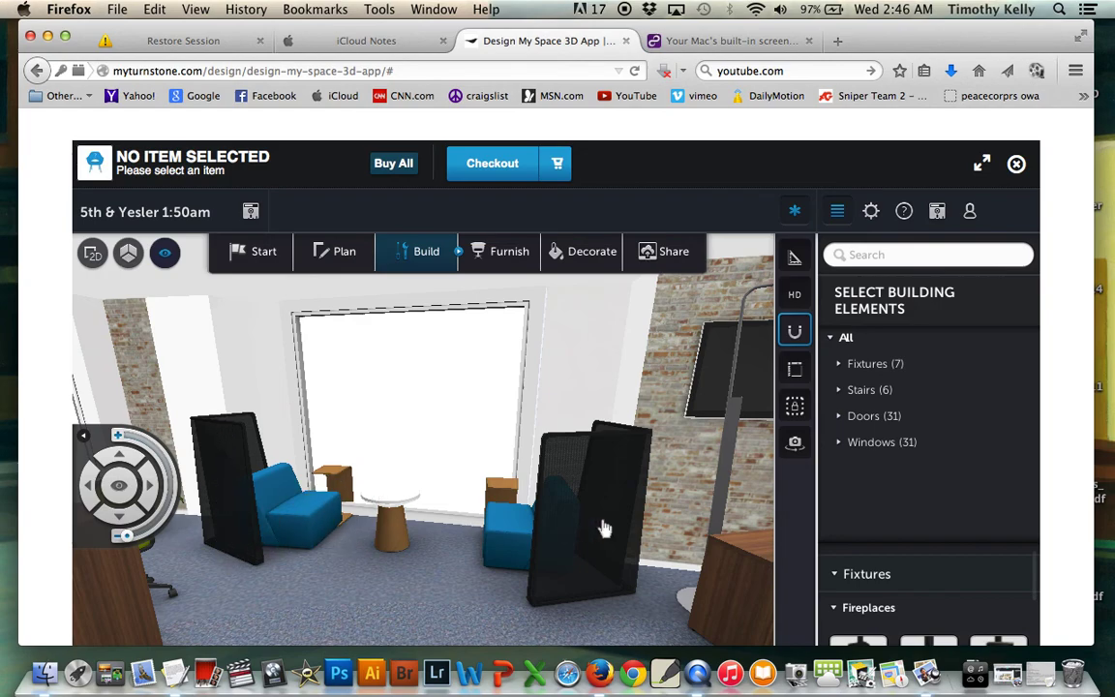
pyautogui.click(119, 457)
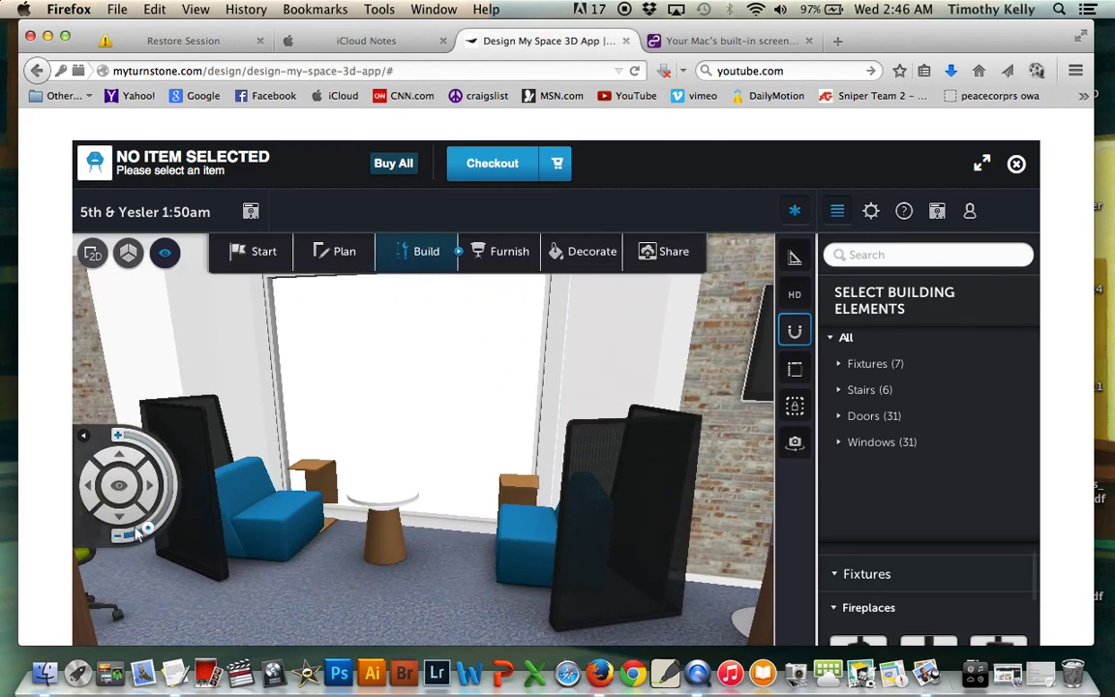
pyautogui.moveTo(123, 489)
pyautogui.mouseDown()
pyautogui.moveTo(87, 486)
pyautogui.moveTo(152, 491)
pyautogui.moveTo(123, 489)
pyautogui.mouseUp()
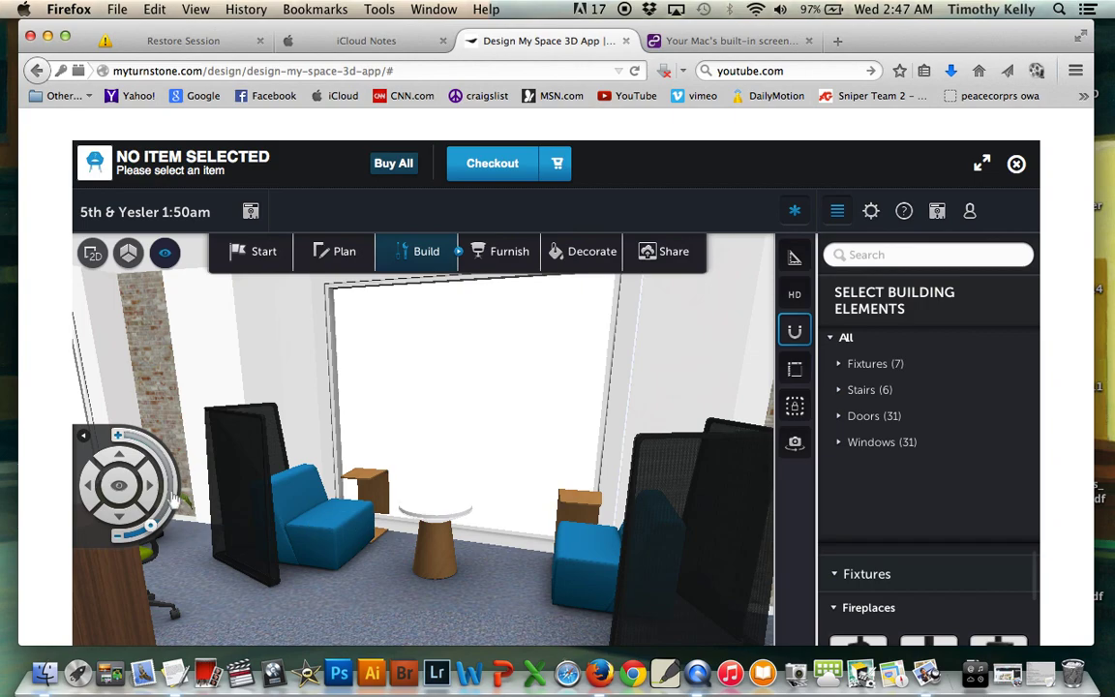
pyautogui.moveTo(118, 495); pyautogui.dragTo(156, 489)
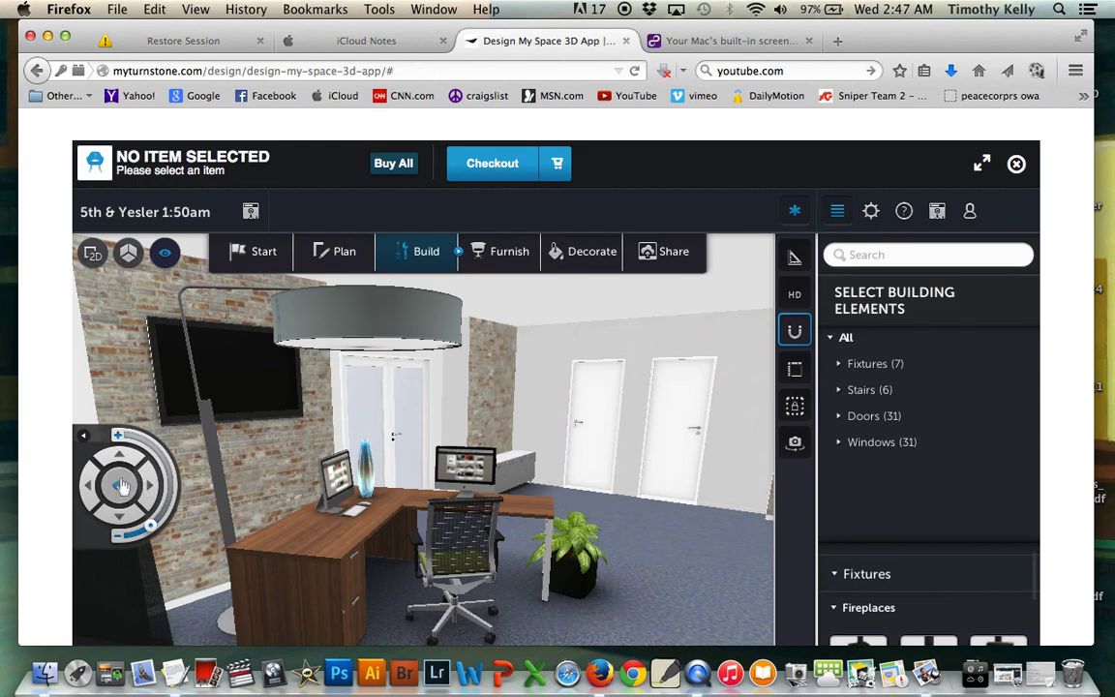
# Orbit past the wine racks and green ottomans, then pull back to an overhead overview.
pyautogui.moveTo(122, 486)
pyautogui.mouseDown()
pyautogui.moveTo(297, 495)
pyautogui.moveTo(486, 484)
pyautogui.mouseUp()
pyautogui.click(153, 529)
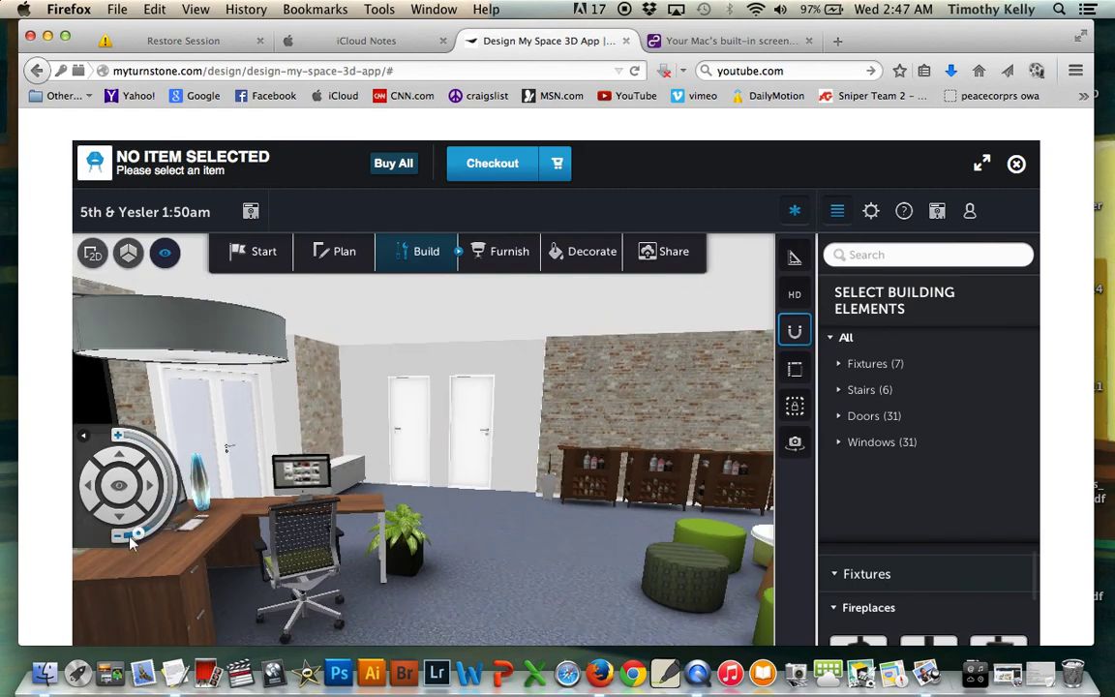
pyautogui.moveTo(116, 482)
pyautogui.mouseDown()
pyautogui.moveTo(124, 499)
pyautogui.moveTo(113, 443)
pyautogui.moveTo(124, 459)
pyautogui.moveTo(102, 455)
pyautogui.mouseUp()
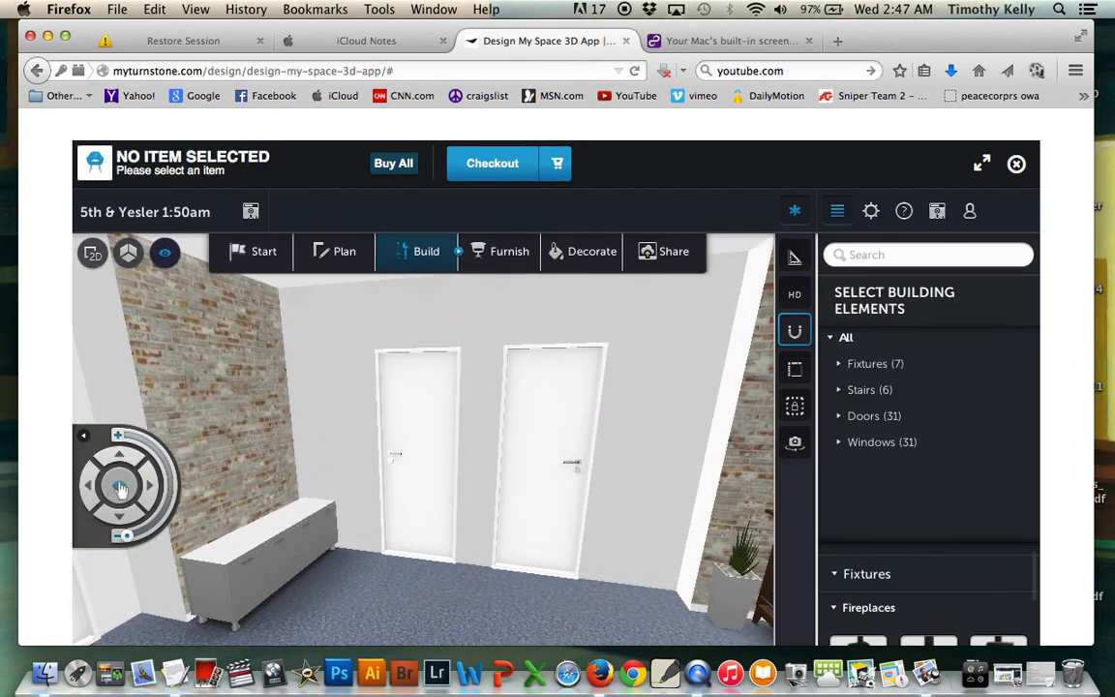
pyautogui.click(129, 253)
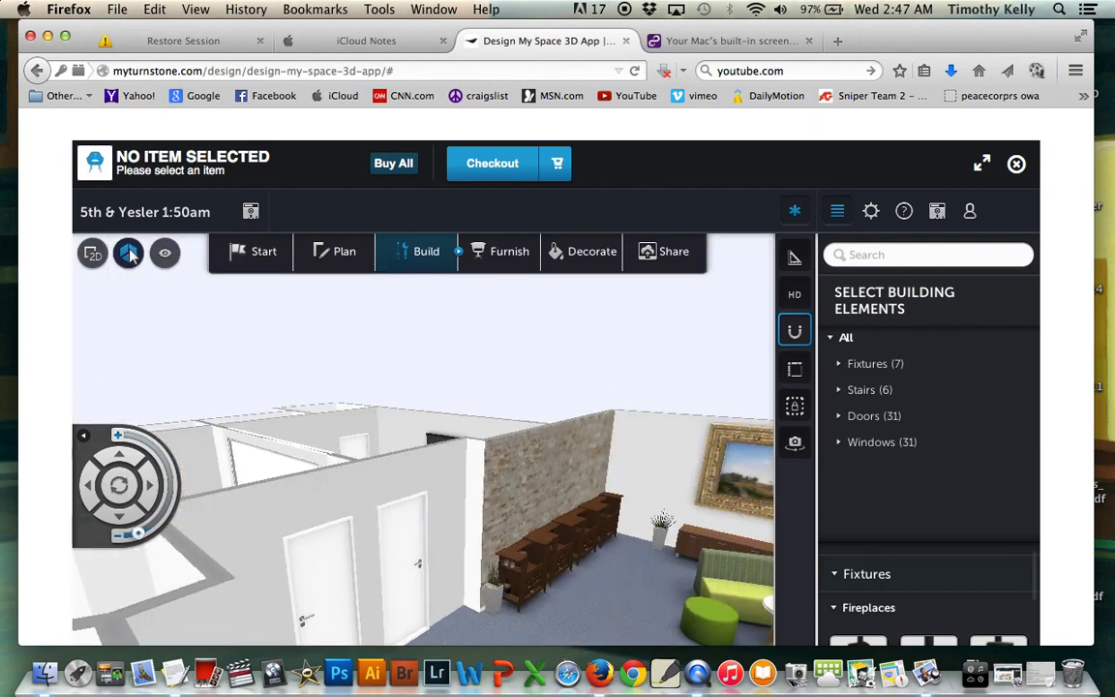
# Rotate toward the hallway rooms, tilt down and zoom out to look down on the lounge.
pyautogui.click(92, 491)
pyautogui.click(89, 492)
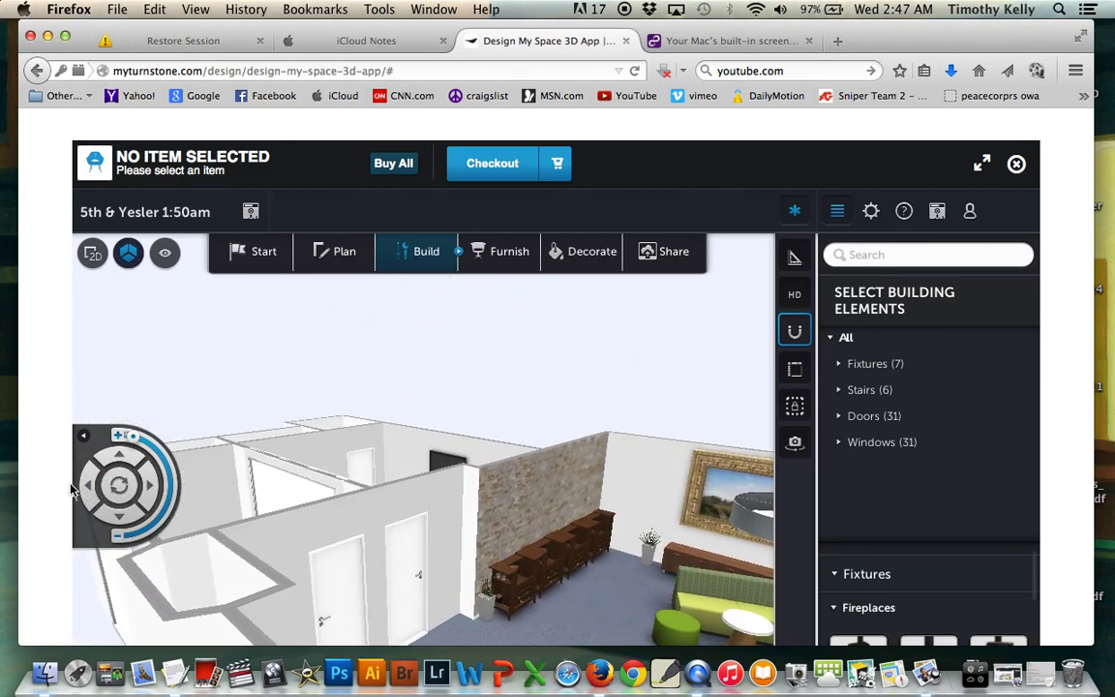
pyautogui.click(90, 487)
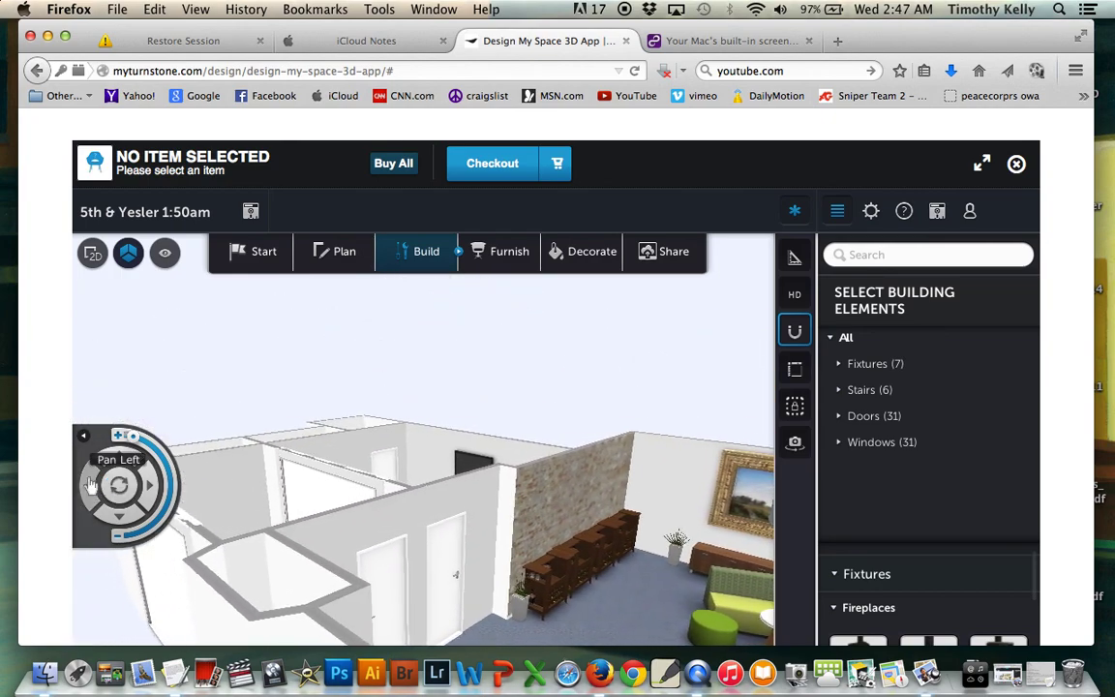
pyautogui.click(120, 462)
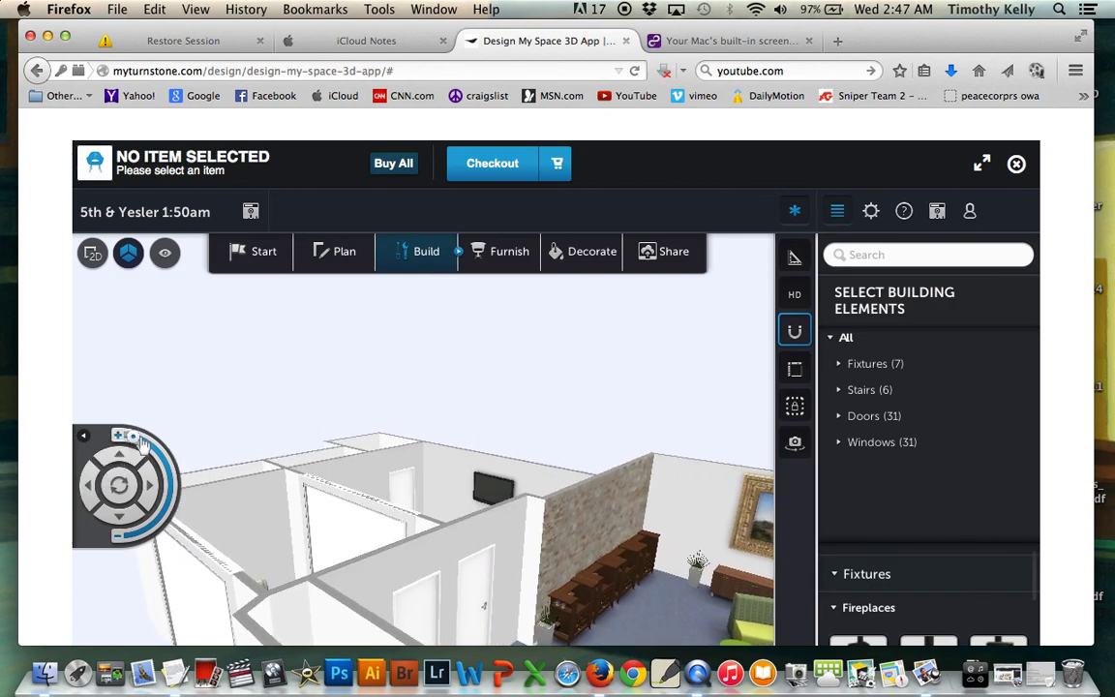
pyautogui.click(144, 443)
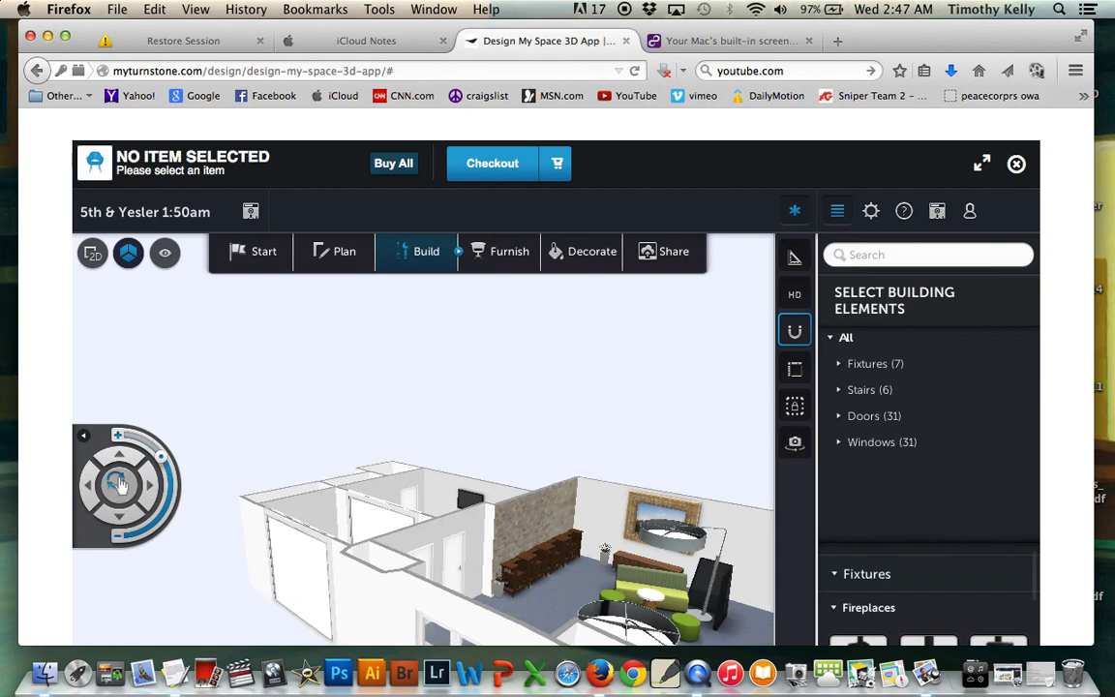
pyautogui.click(119, 484)
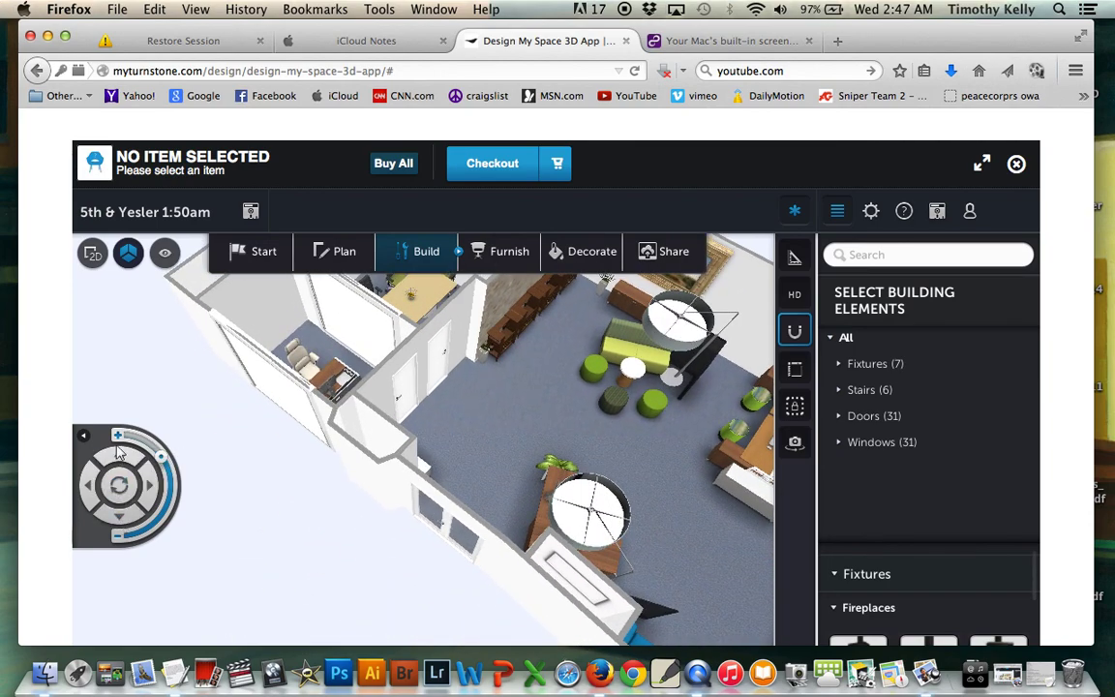
# Pan, zoom and rotate the overview to frame the conference room's table and chairs.
pyautogui.click(120, 455)
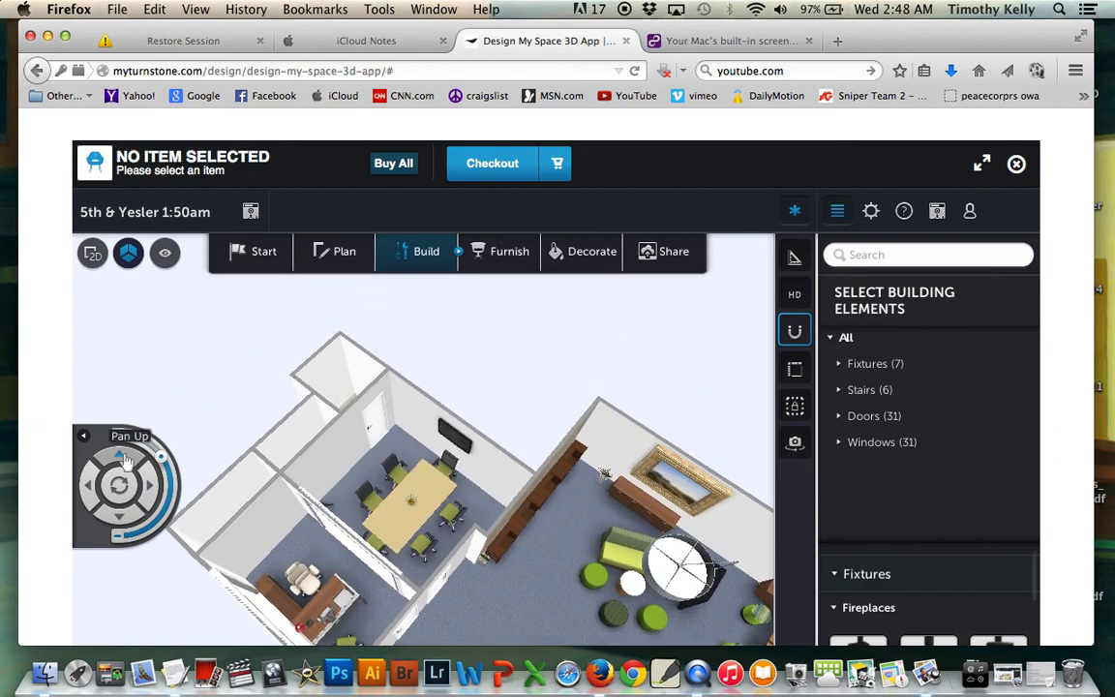
pyautogui.click(152, 487)
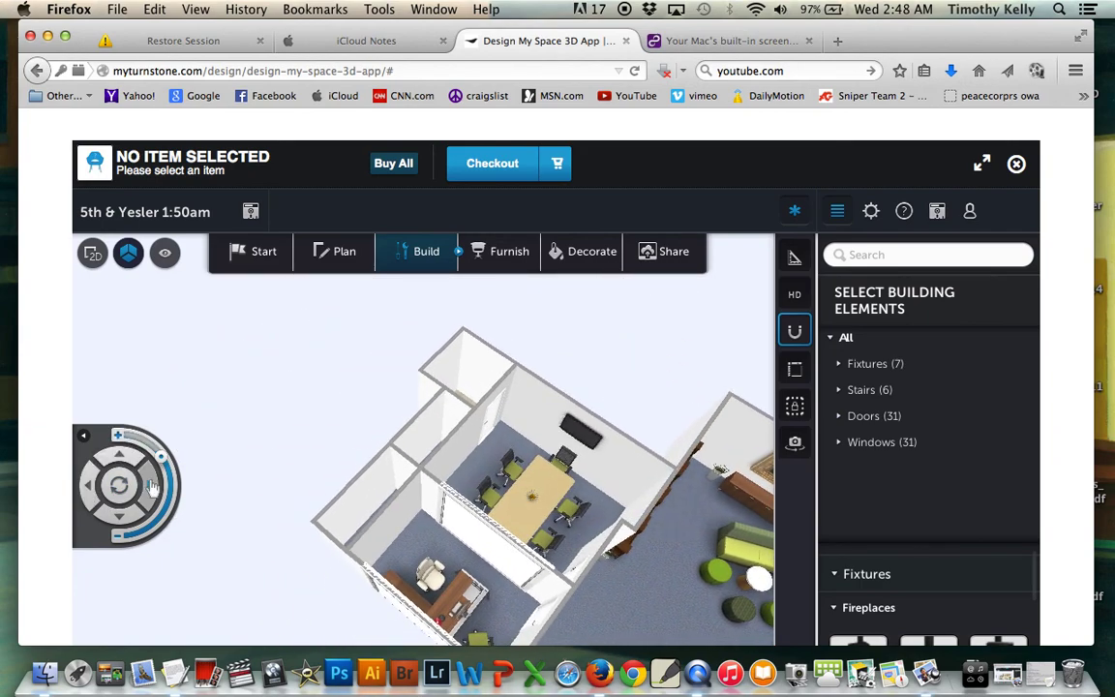
pyautogui.click(155, 483)
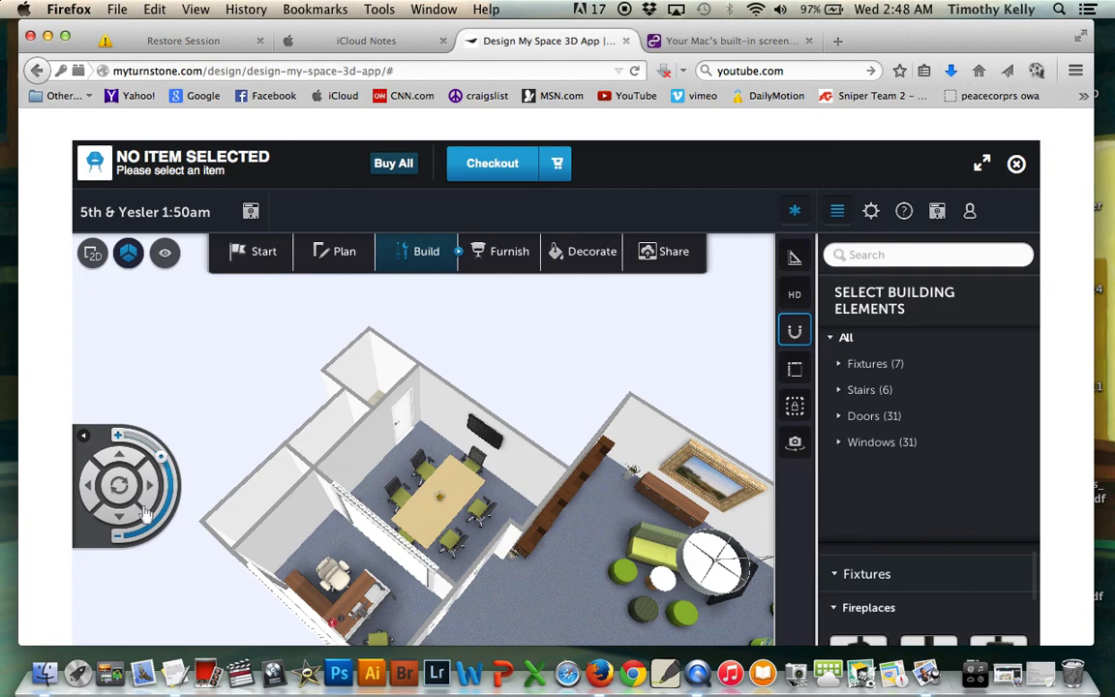
pyautogui.click(155, 442)
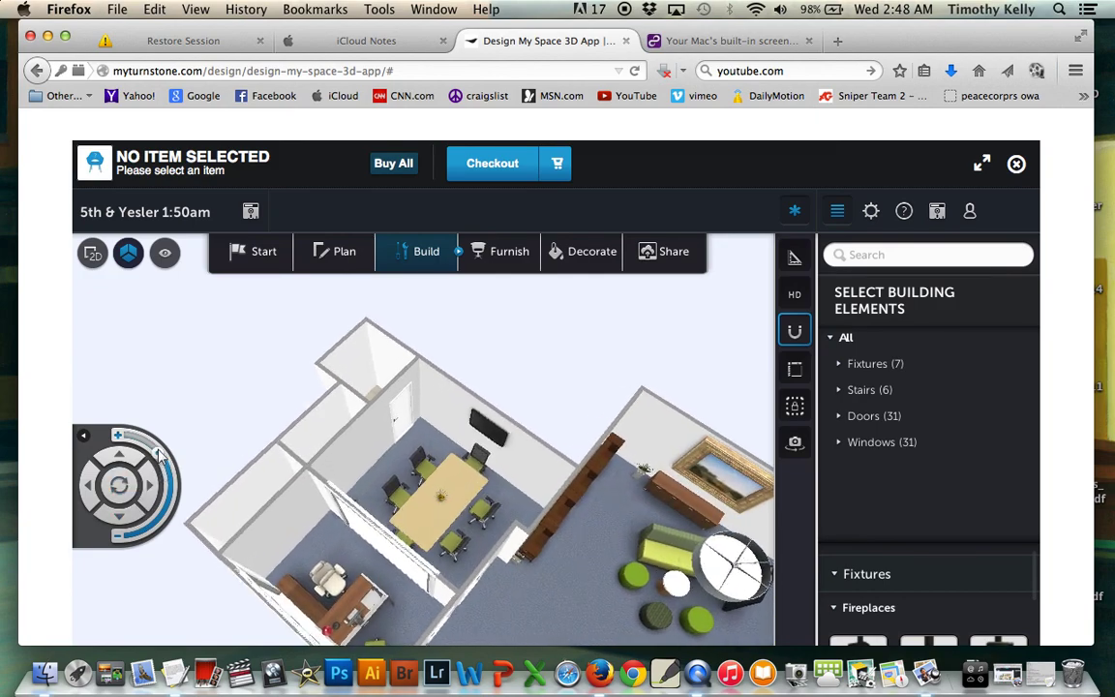
pyautogui.click(117, 487)
pyautogui.click(115, 485)
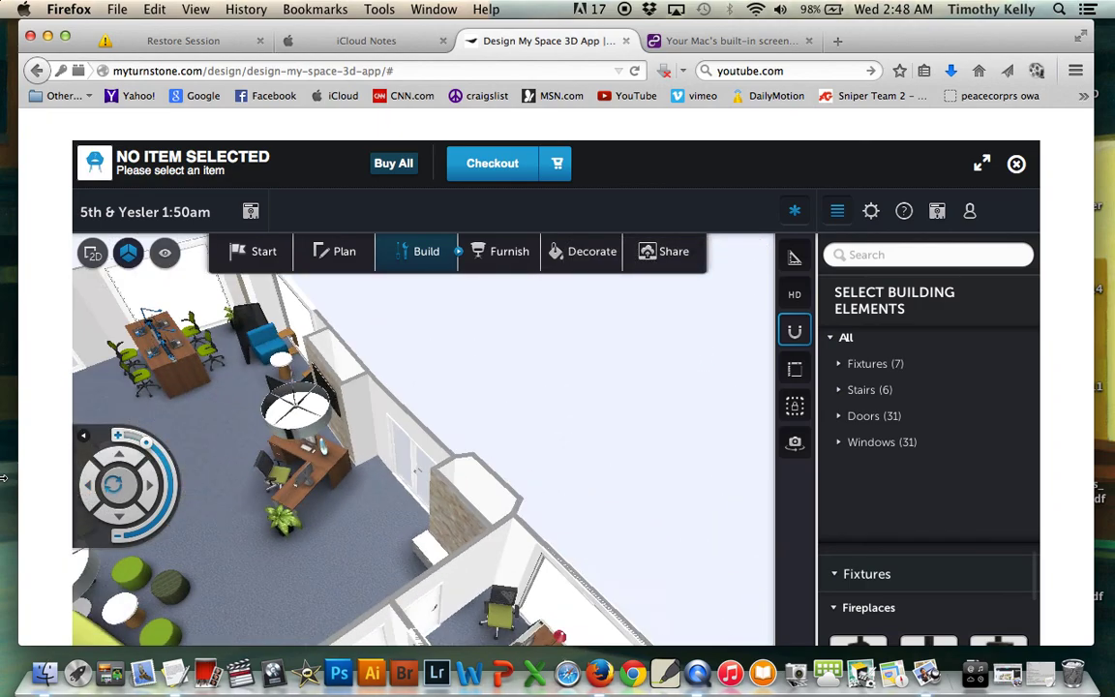
pyautogui.click(119, 522)
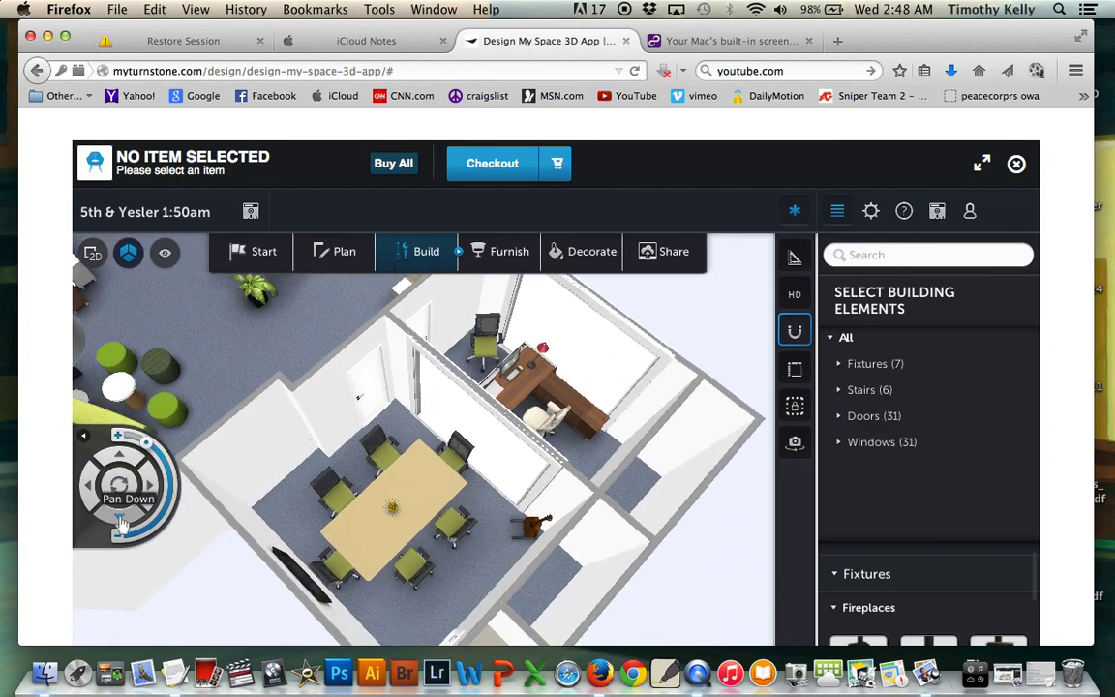
# Pan and orbit across the offices to a new angle that brings the lounge into view.
pyautogui.click(114, 491)
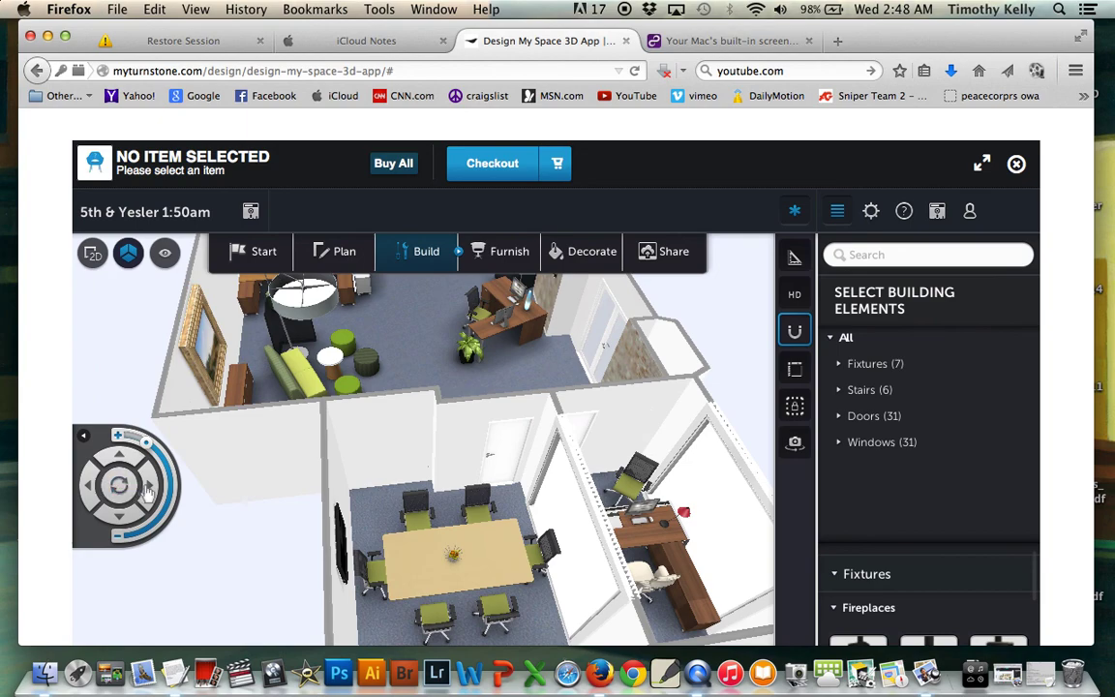
pyautogui.click(150, 491)
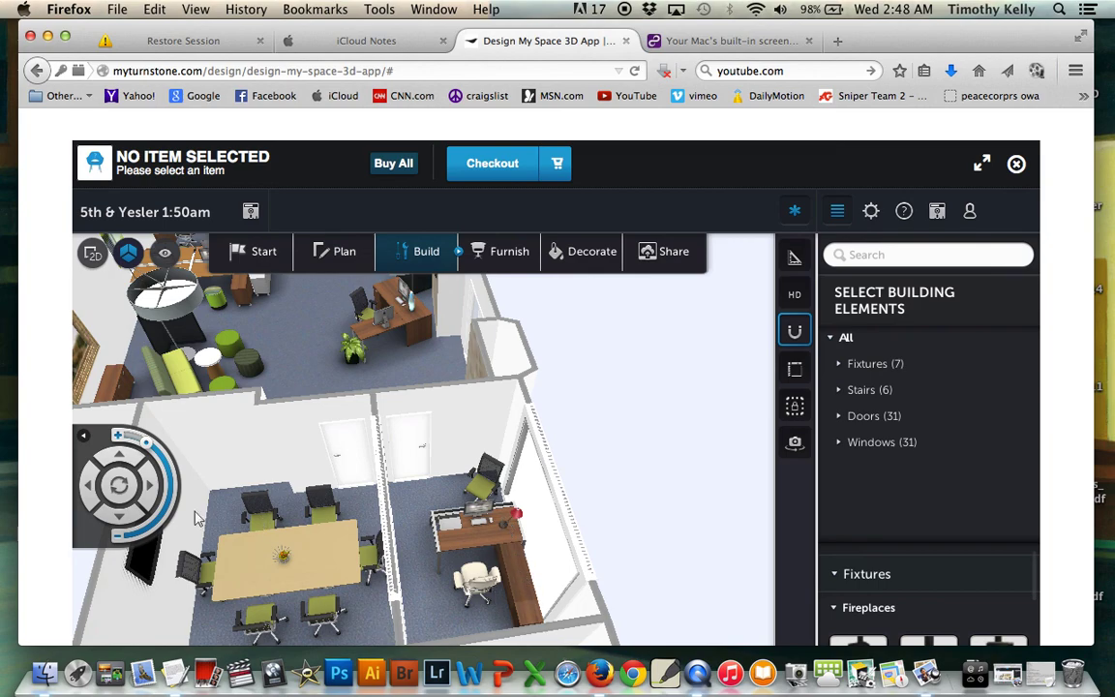
pyautogui.click(131, 522)
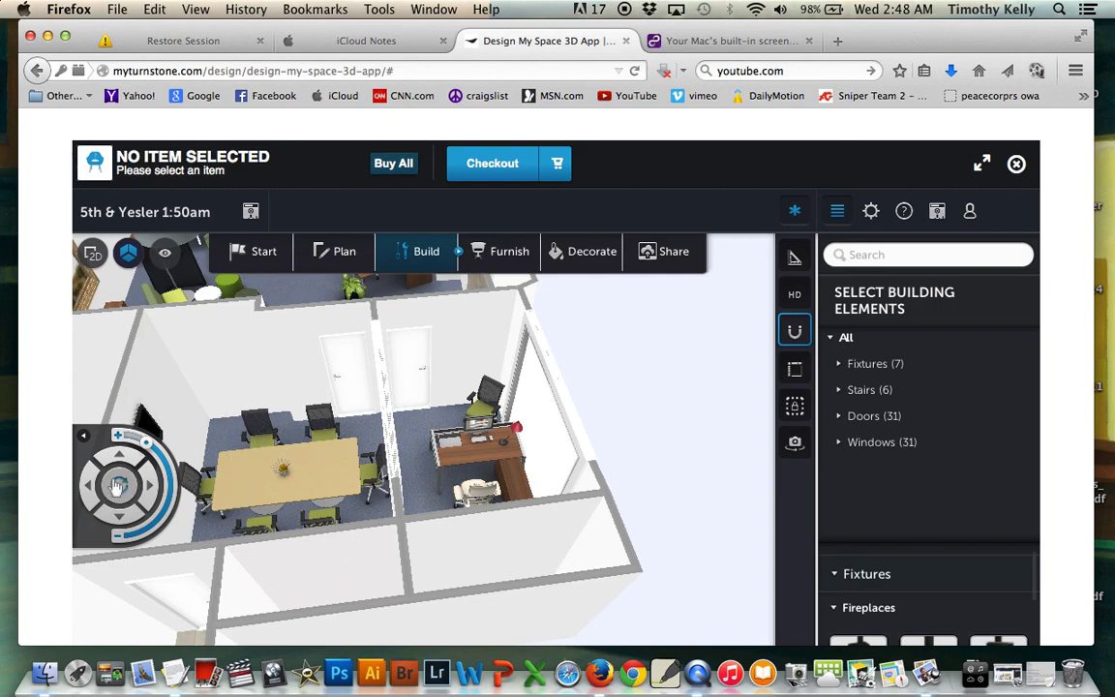
pyautogui.moveTo(118, 487); pyautogui.dragTo(92, 489)
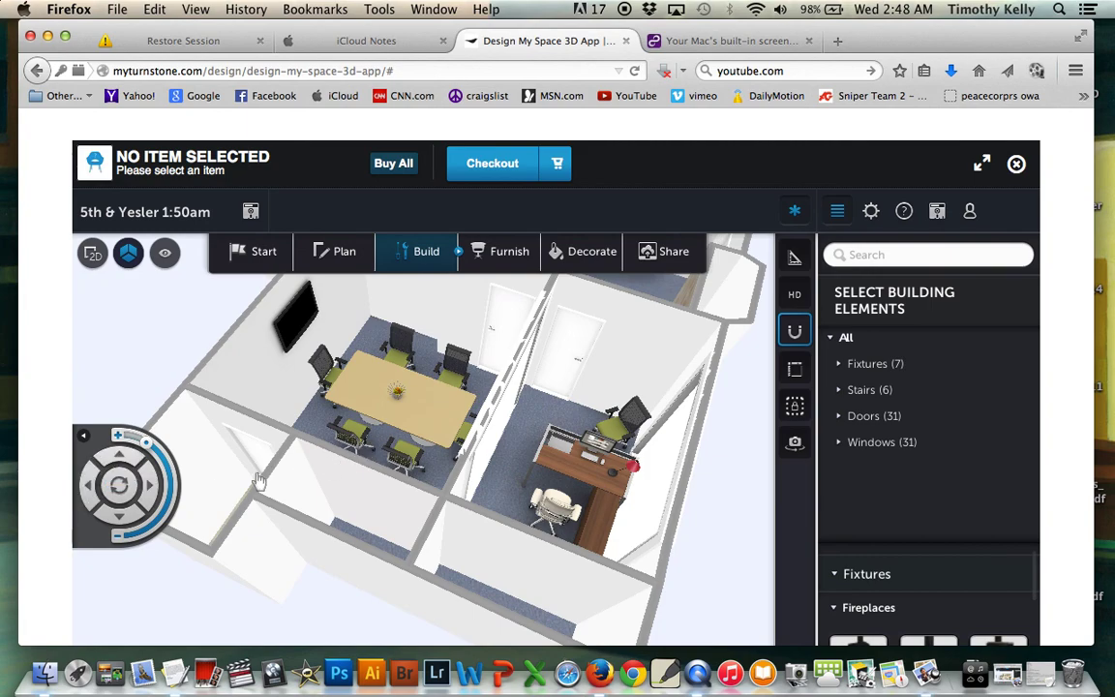
pyautogui.click(136, 464)
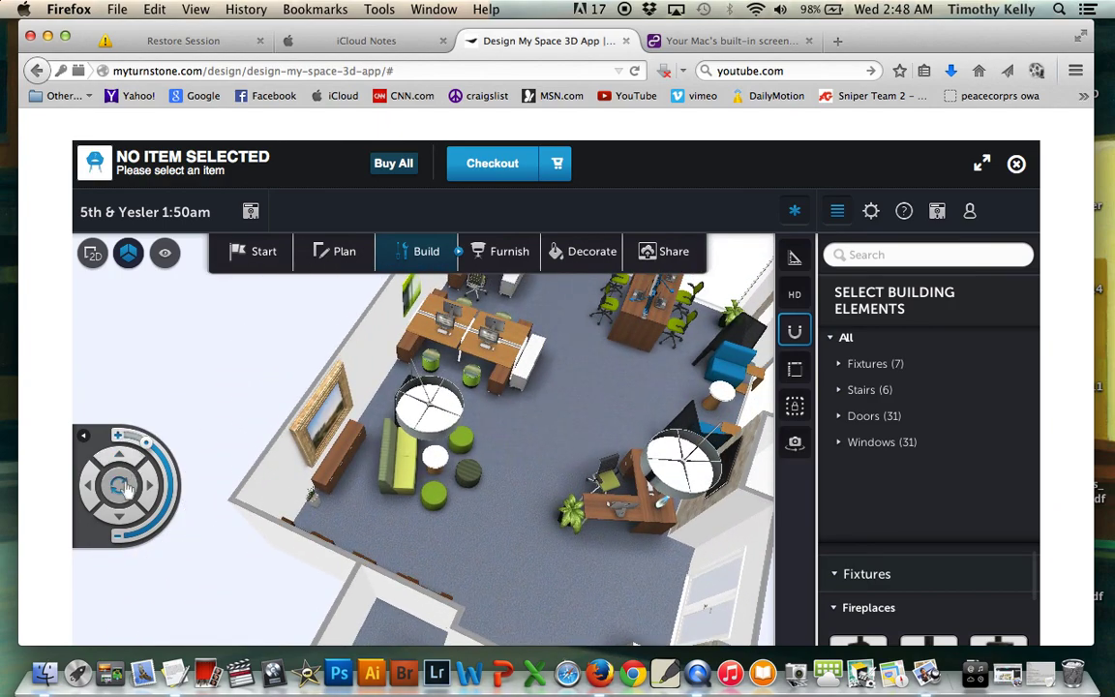
# Rotate, pan and zoom out until the whole open-plan floor appears small from above.
pyautogui.click(97, 510)
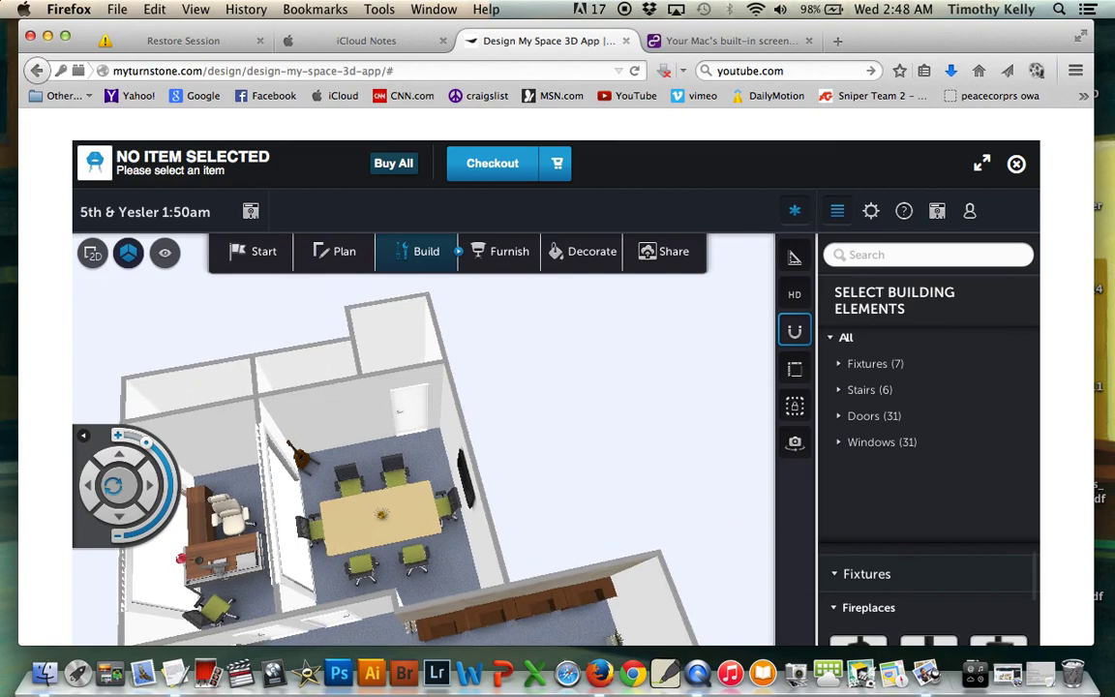
pyautogui.click(116, 453)
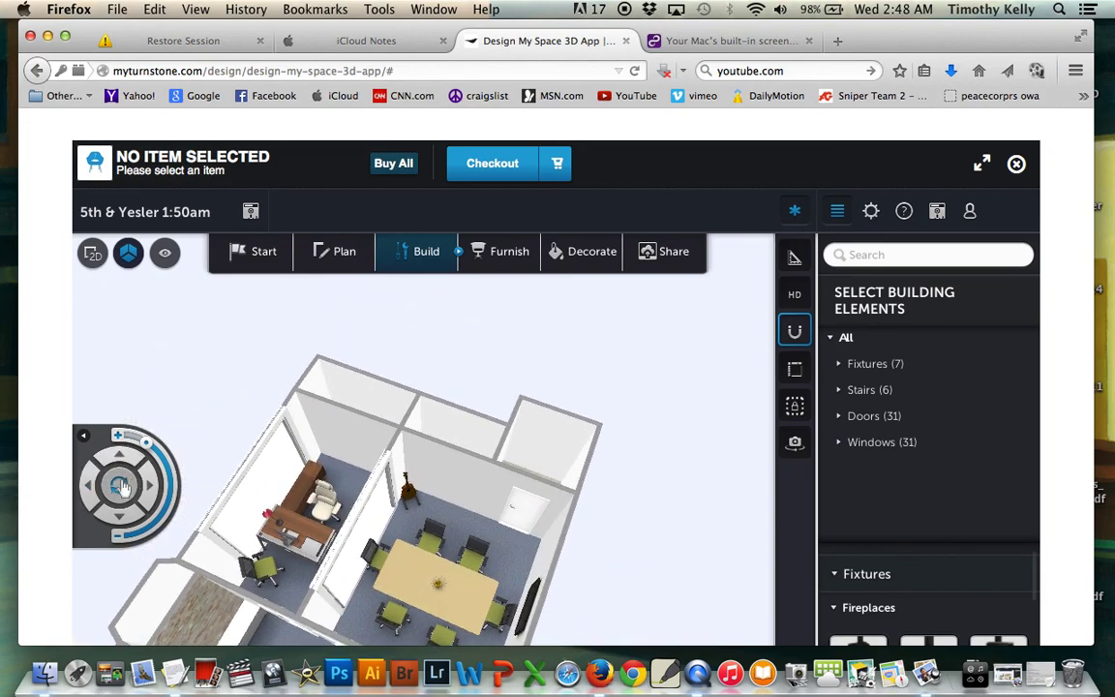
pyautogui.click(150, 487)
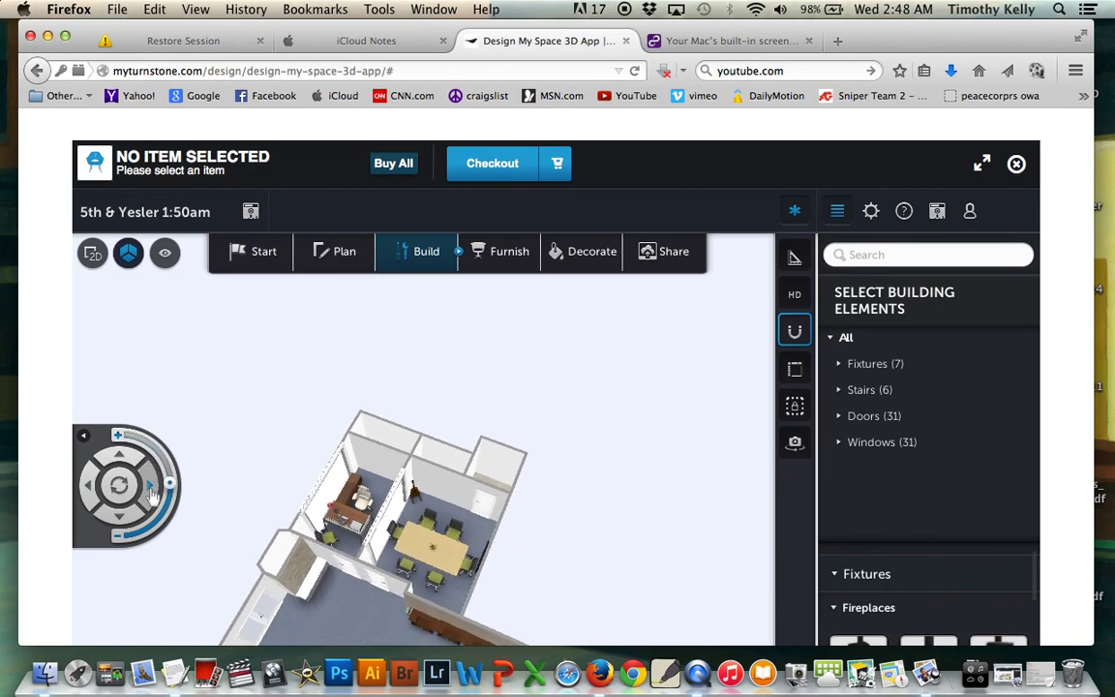
pyautogui.click(120, 484)
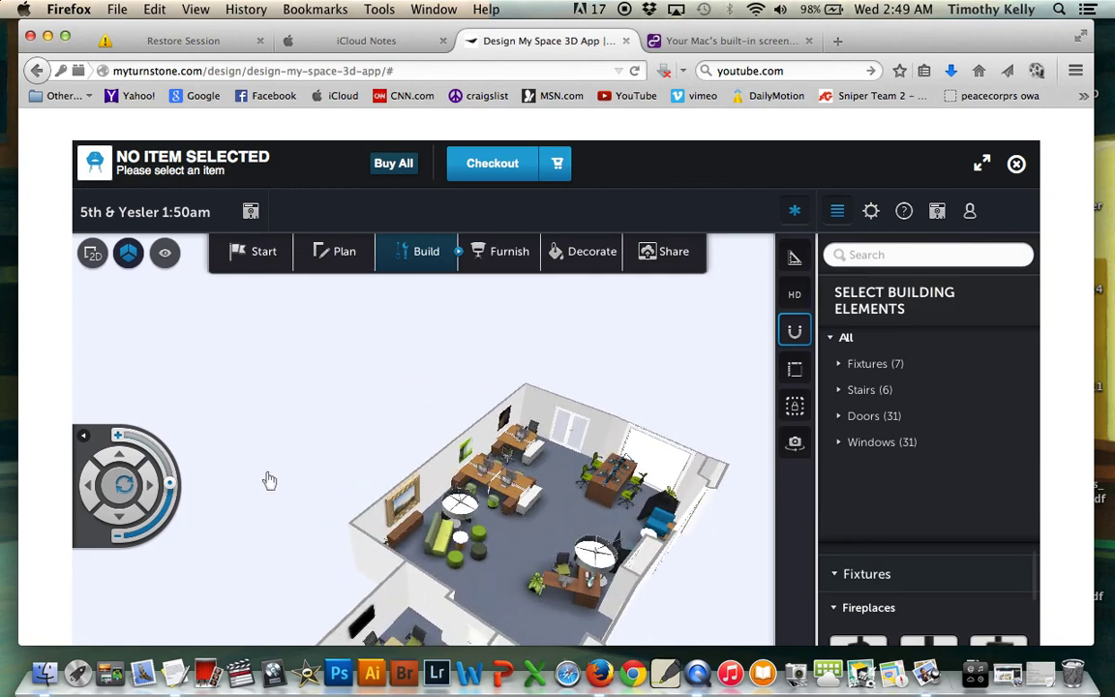
# Pan down and orbit to look across the green lounge and workstation benches toward the double doors.
pyautogui.click(130, 520)
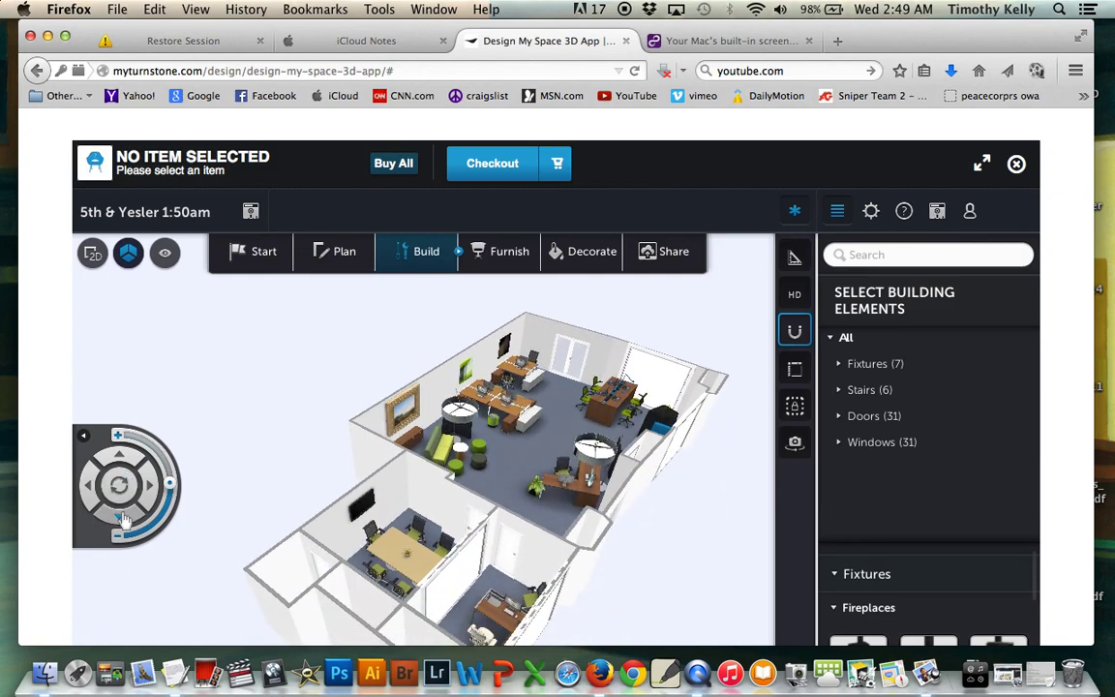
pyautogui.moveTo(127, 494)
pyautogui.mouseDown()
pyautogui.moveTo(109, 492)
pyautogui.moveTo(126, 470)
pyautogui.moveTo(129, 489)
pyautogui.moveTo(153, 486)
pyautogui.moveTo(167, 464)
pyautogui.moveTo(148, 416)
pyautogui.mouseUp()
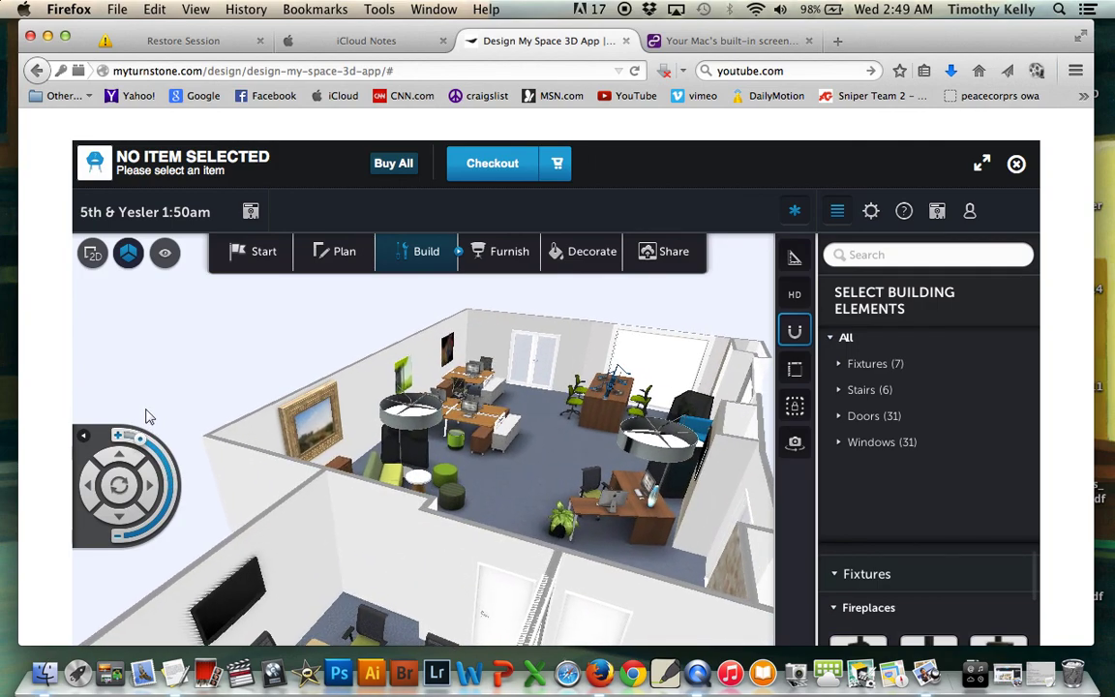
pyautogui.moveTo(120, 492); pyautogui.dragTo(133, 499)
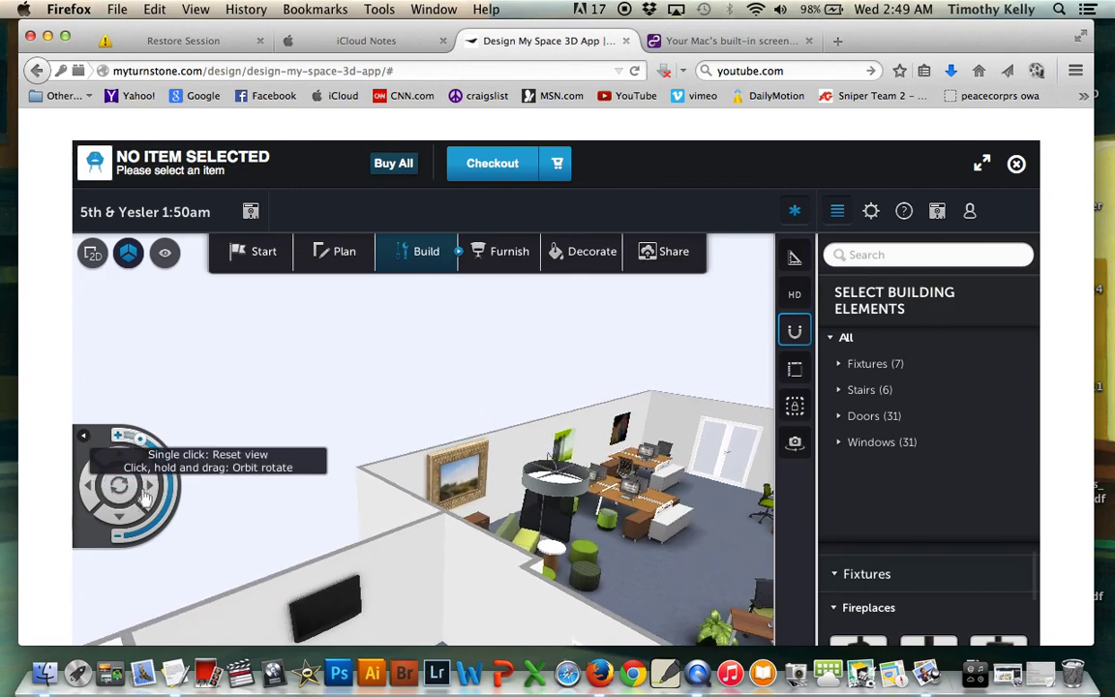
pyautogui.click(154, 488)
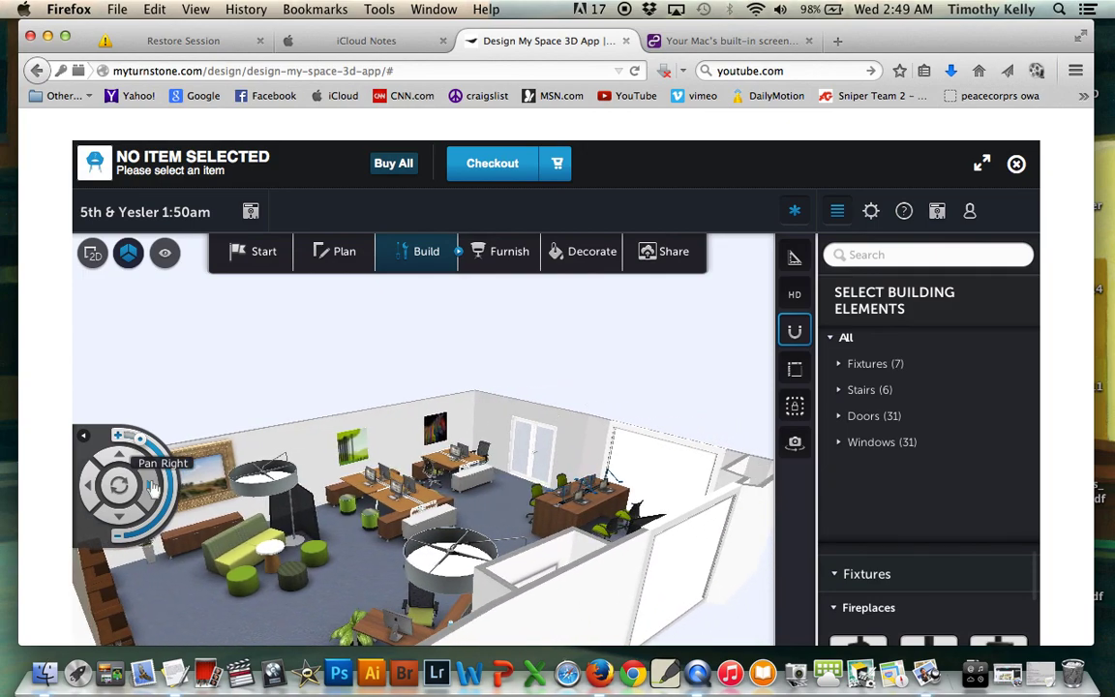
pyautogui.moveTo(124, 485)
pyautogui.mouseDown()
pyautogui.moveTo(104, 474)
pyautogui.moveTo(110, 486)
pyautogui.mouseUp()
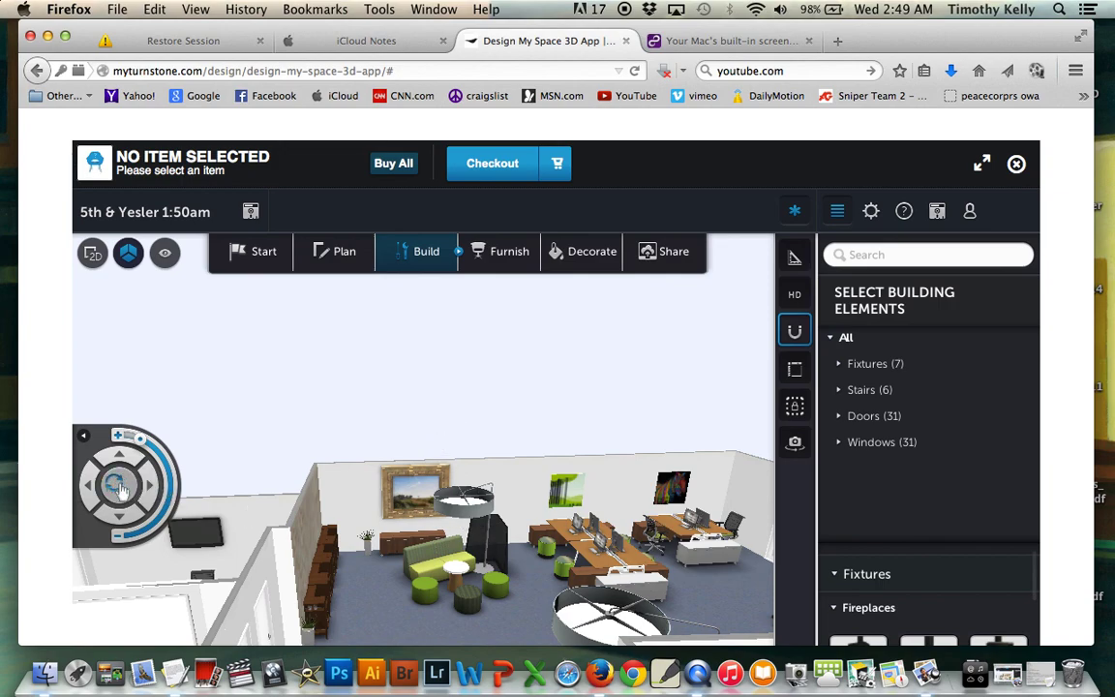
pyautogui.moveTo(118, 489)
pyautogui.mouseDown()
pyautogui.moveTo(161, 497)
pyautogui.moveTo(97, 506)
pyautogui.moveTo(129, 496)
pyautogui.moveTo(132, 509)
pyautogui.mouseUp()
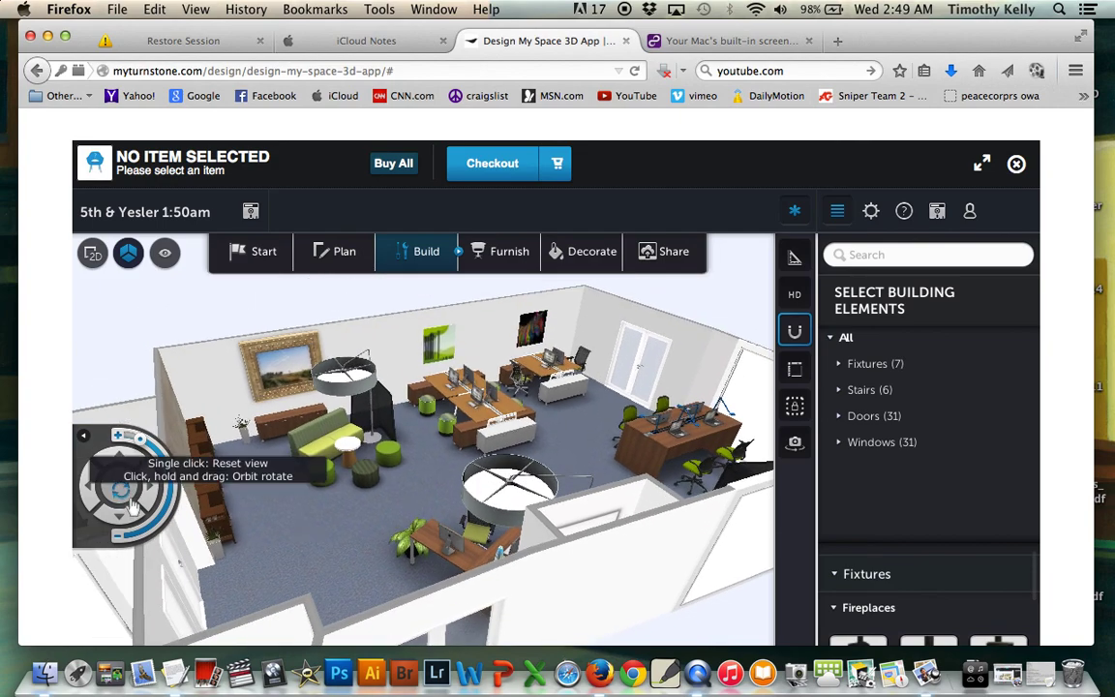
# Bring QuickTime Player to the front from the Dock.
pyautogui.click(704, 674)
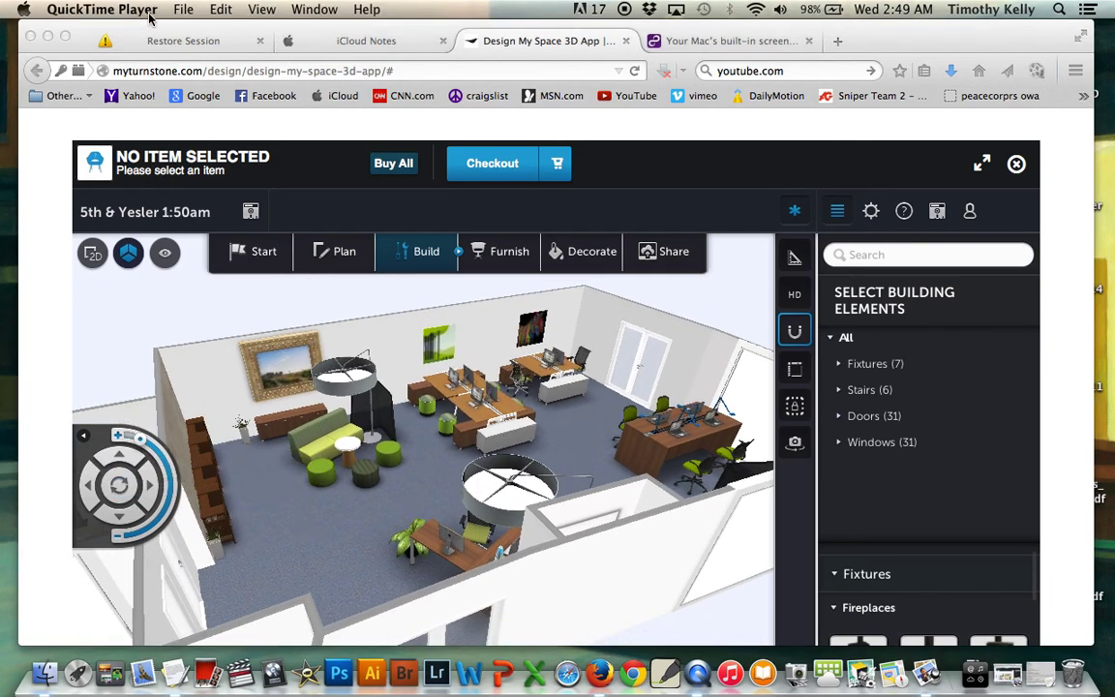